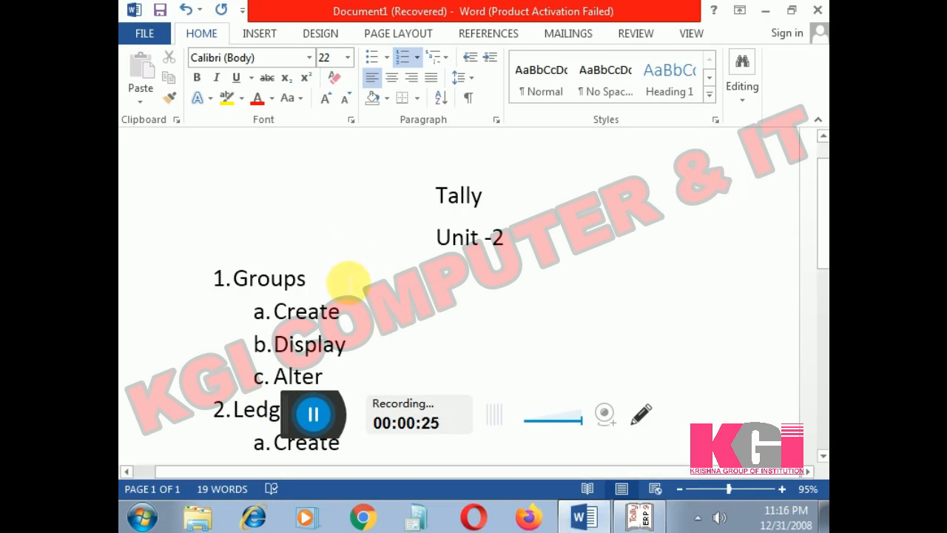
# - Switch to Tally.ERP 9 and open the single group creation form from the accounts masters
pyautogui.hotkey('ctrl', 'End')
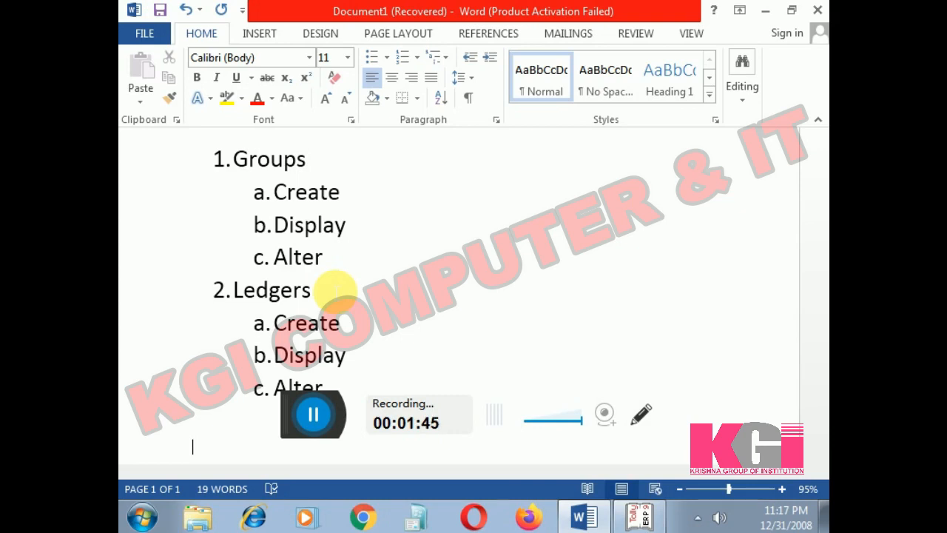
pyautogui.click(641, 518)
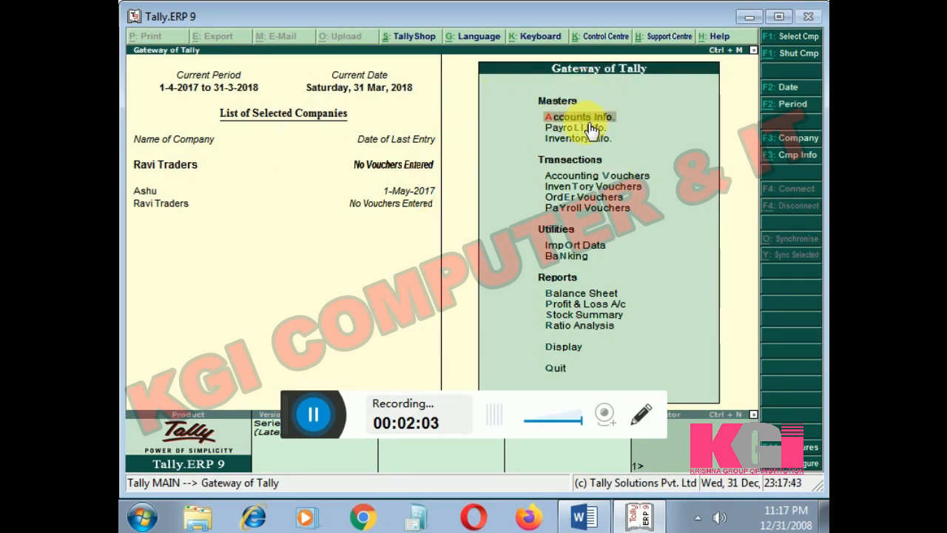
pyautogui.press('Return')
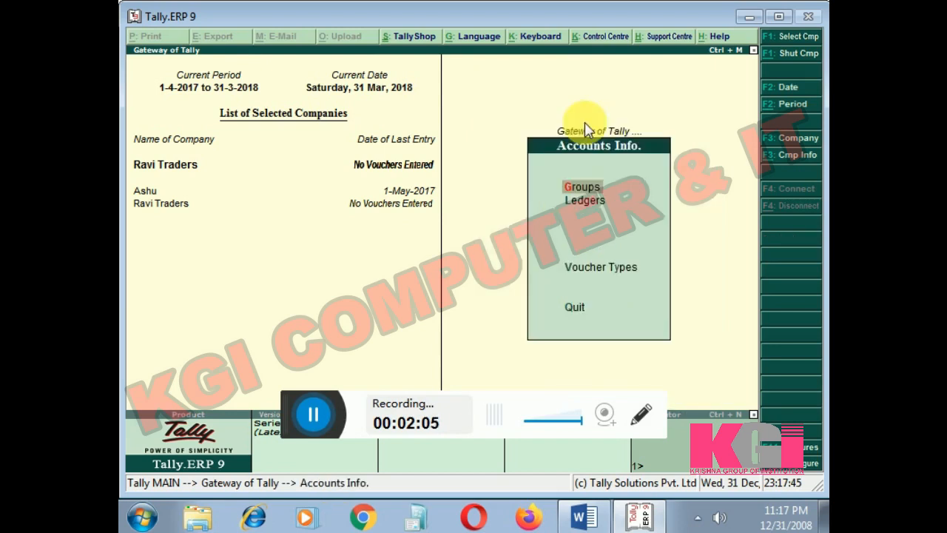
pyautogui.click(586, 191)
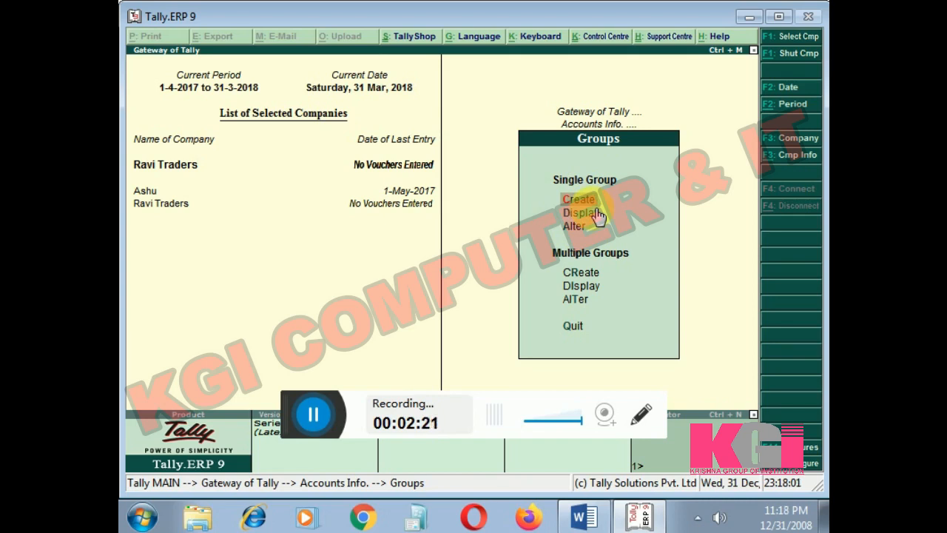
pyautogui.press('Return')
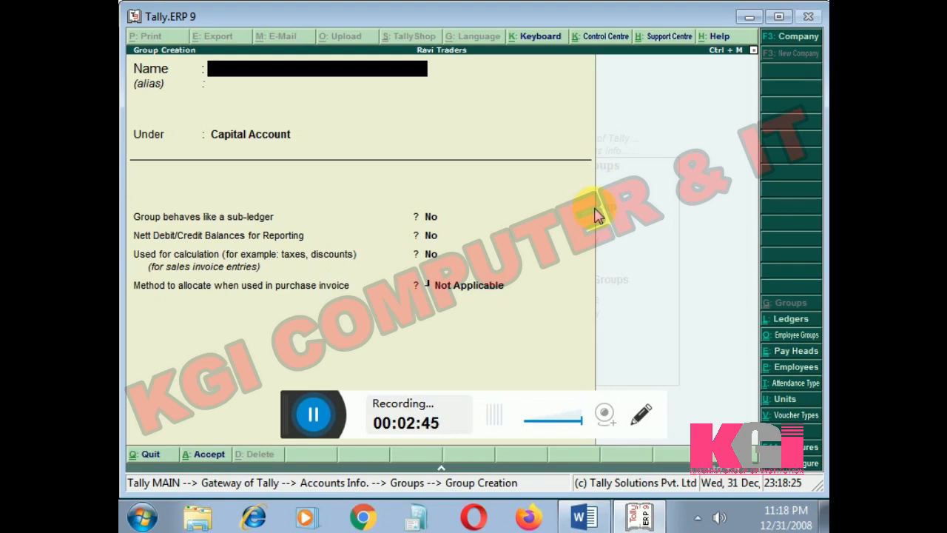
# - Create an Investment group under Capital Account with all three reporting options at No and purchase allocation Not Applicable, closing the creation form
pyautogui.write('Investment')
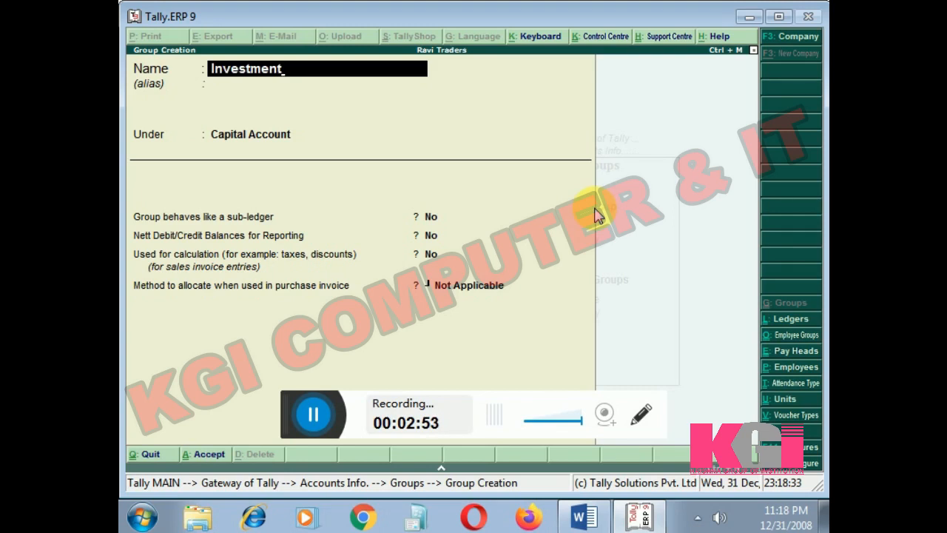
pyautogui.press('Return')
pyautogui.press('Return')
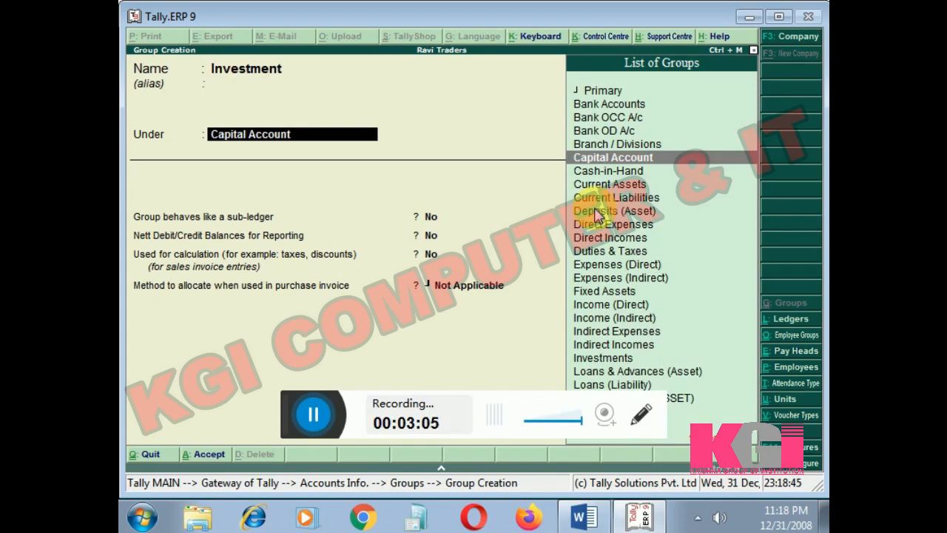
pyautogui.press('Return')
pyautogui.press('Return')
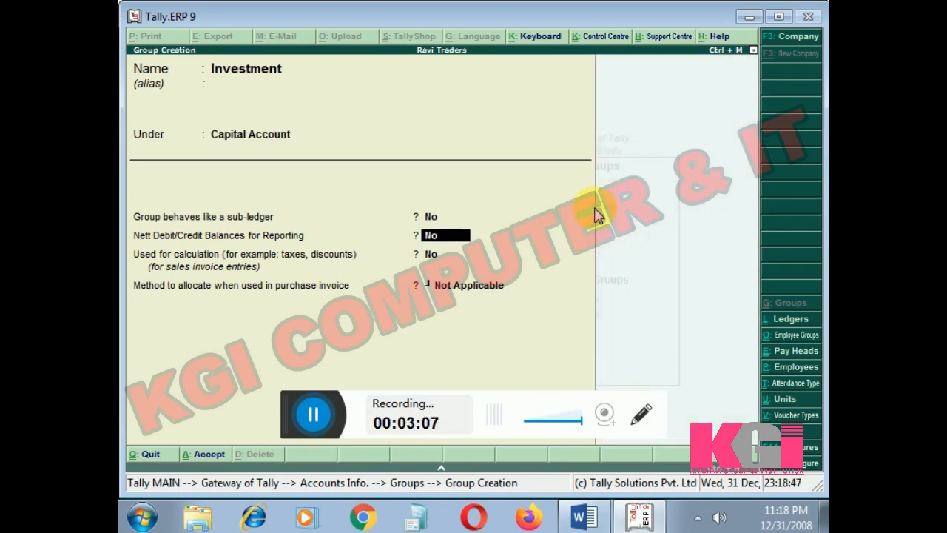
pyautogui.press('Return')
pyautogui.press('Return')
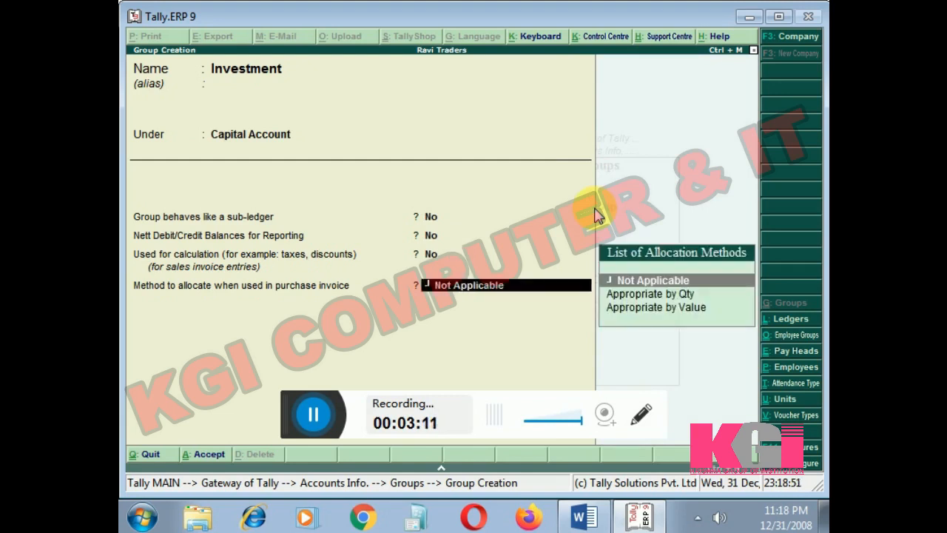
pyautogui.press('Return')
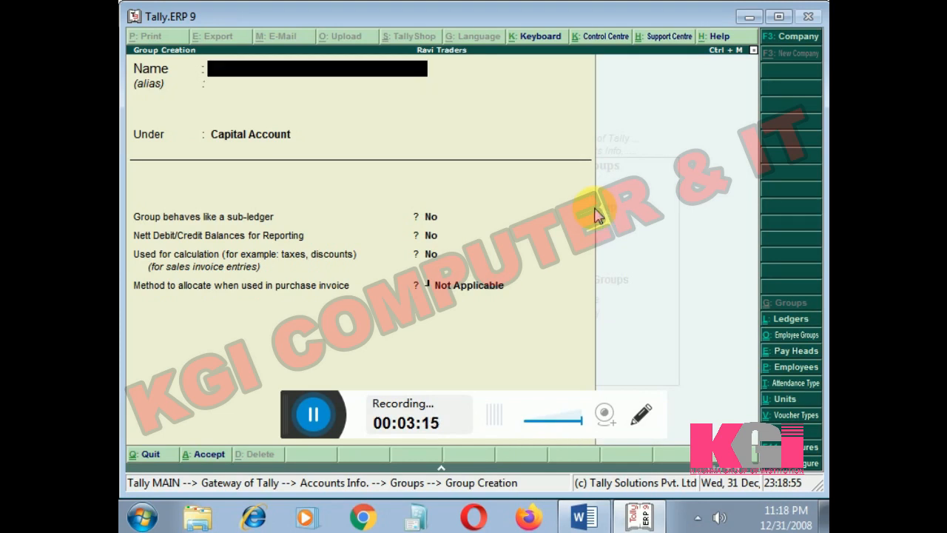
pyautogui.press('Escape')
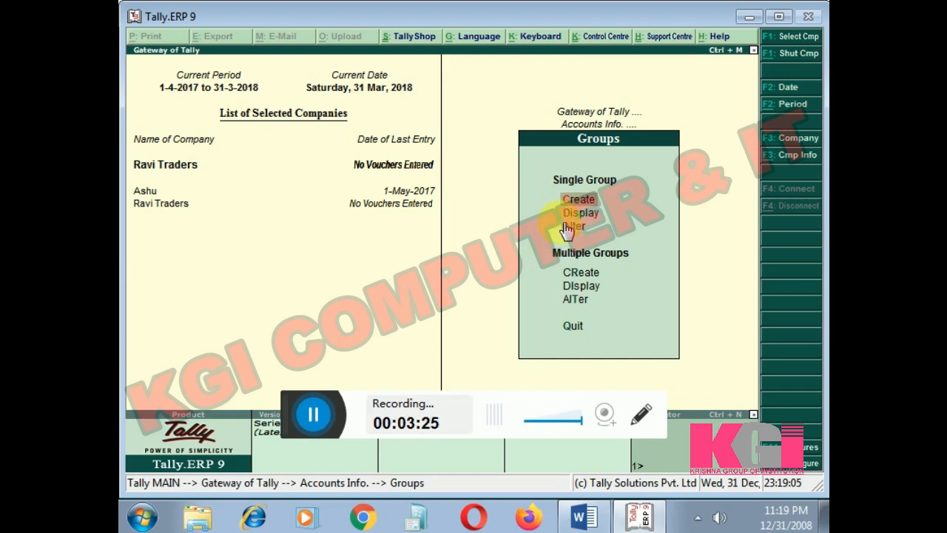
# - Display the details of the single group Investment, and return to the Groups menu
pyautogui.press('Down')
pyautogui.press('Return')
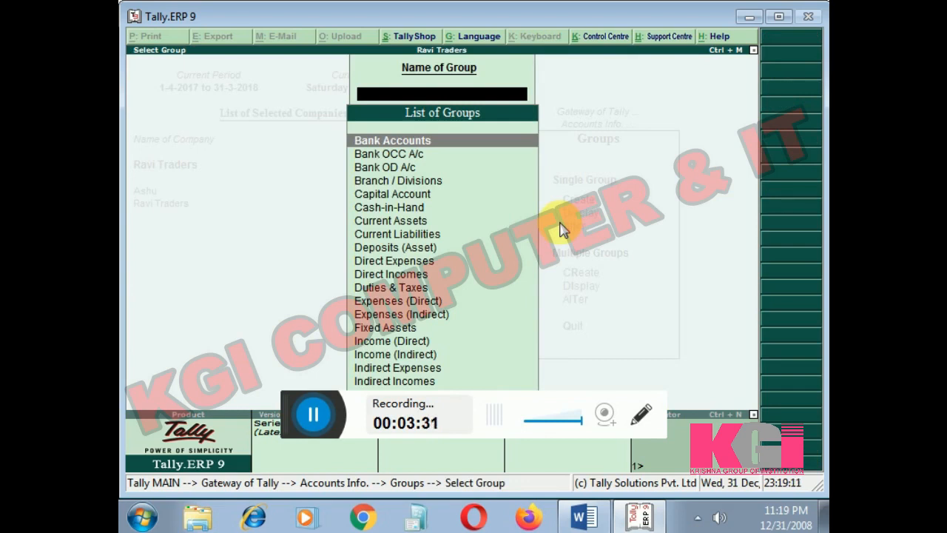
pyautogui.write('In')
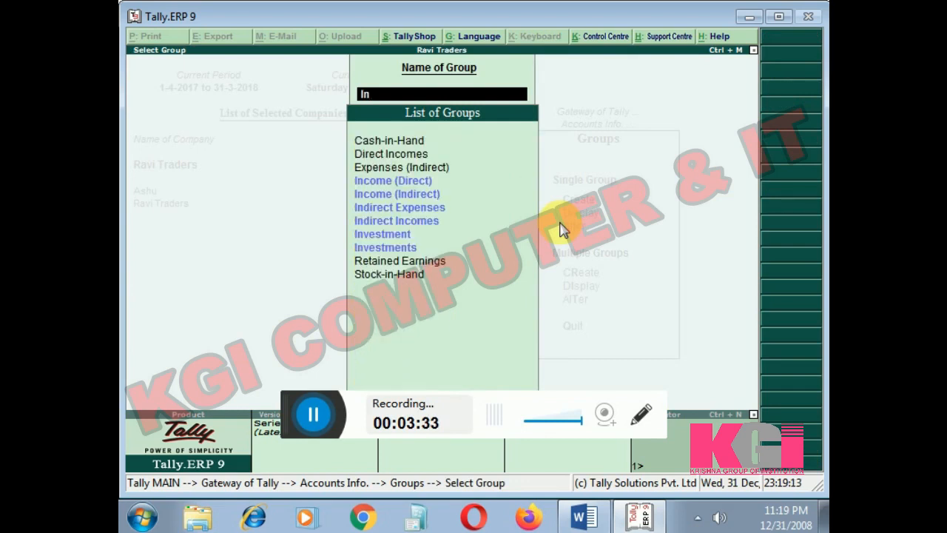
pyautogui.press('Down')
pyautogui.press('Down')
pyautogui.press('Down')
pyautogui.press('Down')
pyautogui.press('Down')
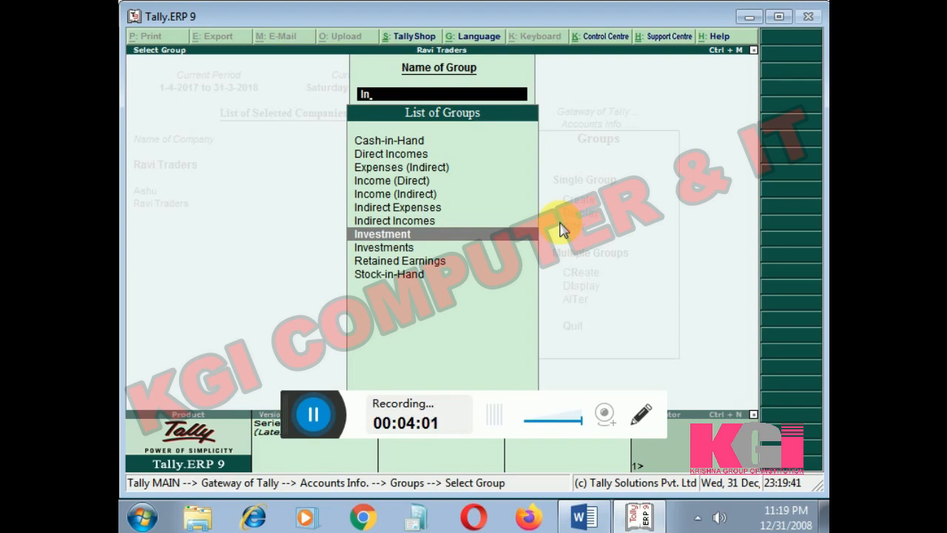
pyautogui.press('Return')
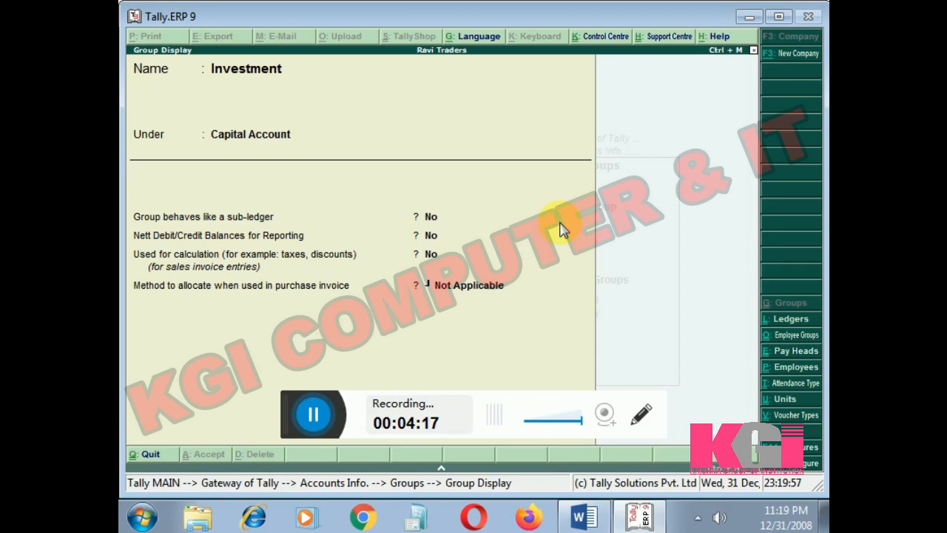
pyautogui.press('Escape')
pyautogui.press('Escape')
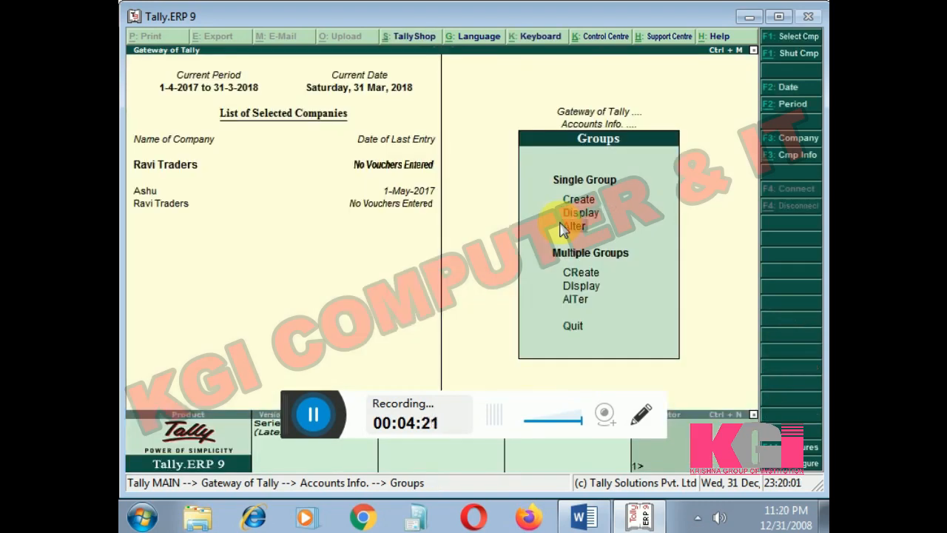
# - Open the Capital Account group for alteration
pyautogui.click(561, 227)
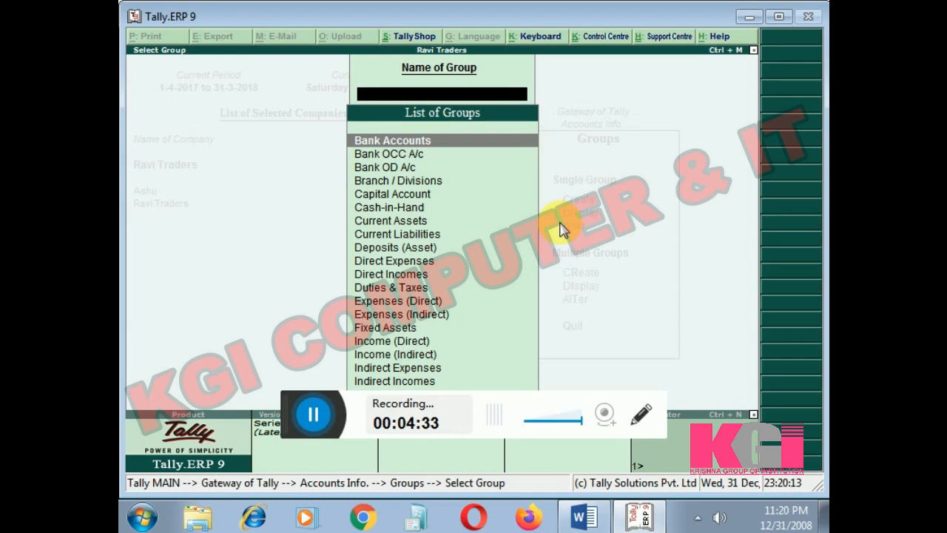
pyautogui.press('Down')
pyautogui.press('Down')
pyautogui.press('Down')
pyautogui.press('Down')
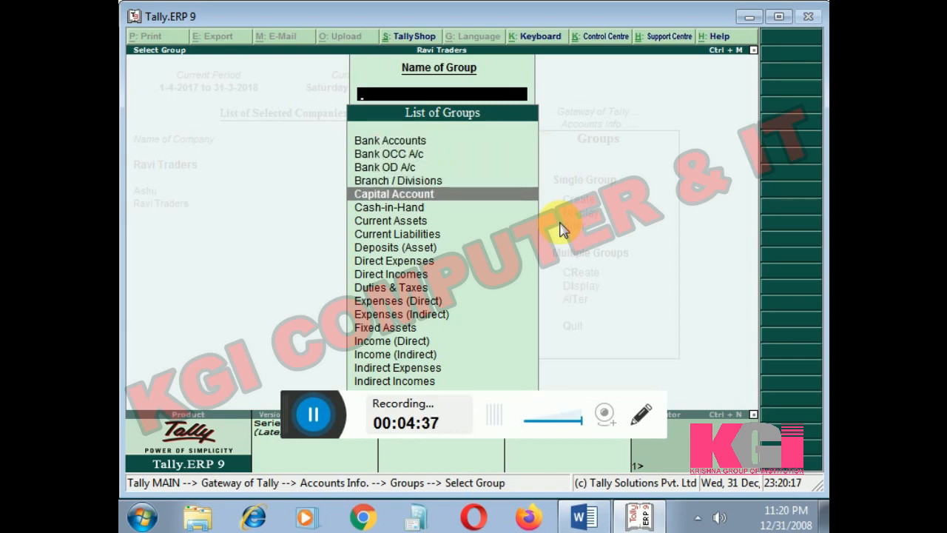
pyautogui.press('Return')
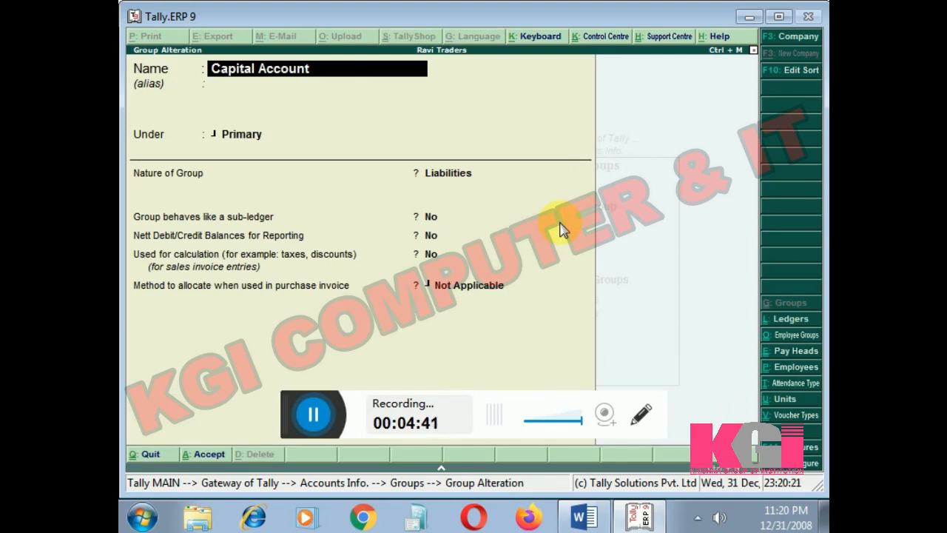
# - Go through the Capital Account group's fields and accept the form with its existing settings
pyautogui.press('Return')
pyautogui.press('Return')
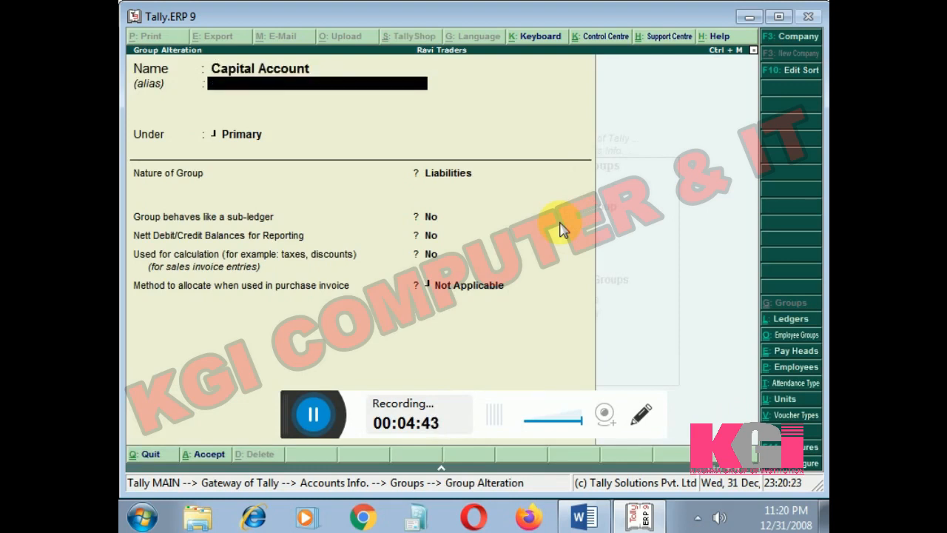
pyautogui.press('BackSpace')
pyautogui.press('BackSpace')
pyautogui.press('BackSpace')
pyautogui.press('Return')
pyautogui.press('Return')
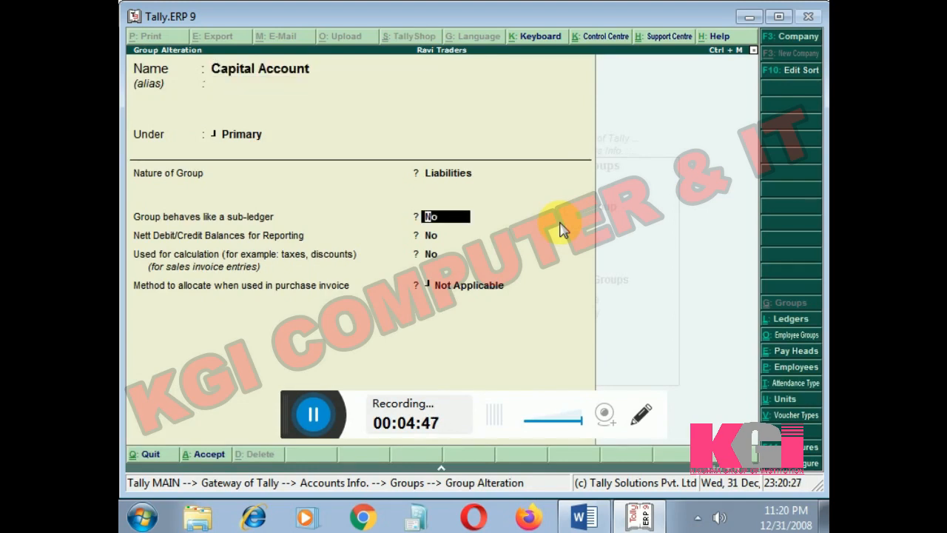
pyautogui.press('Return')
pyautogui.press('Return')
pyautogui.press('Return')
pyautogui.press('Return')
pyautogui.press('Return')
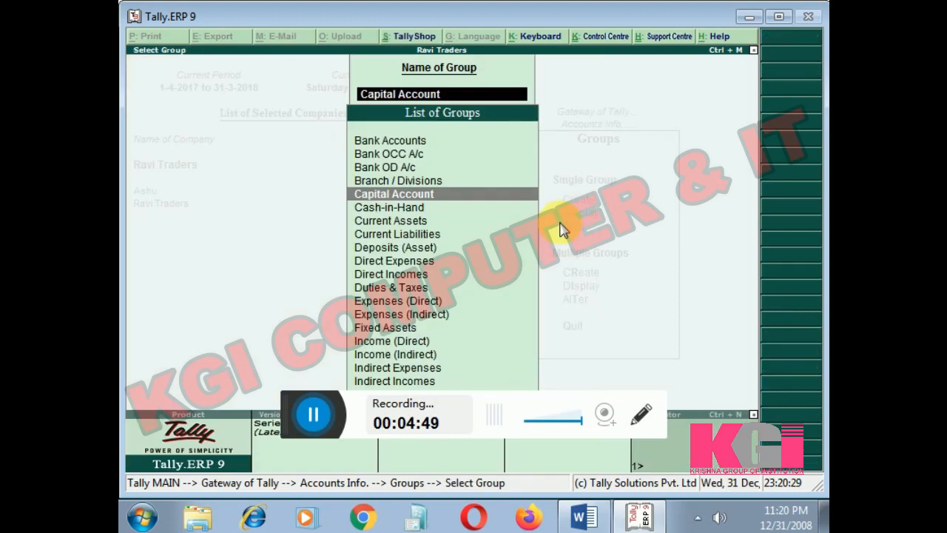
# - Open the Cash-in-Hand group for alteration and accept it with its existing settings
pyautogui.press('Down')
pyautogui.press('Return')
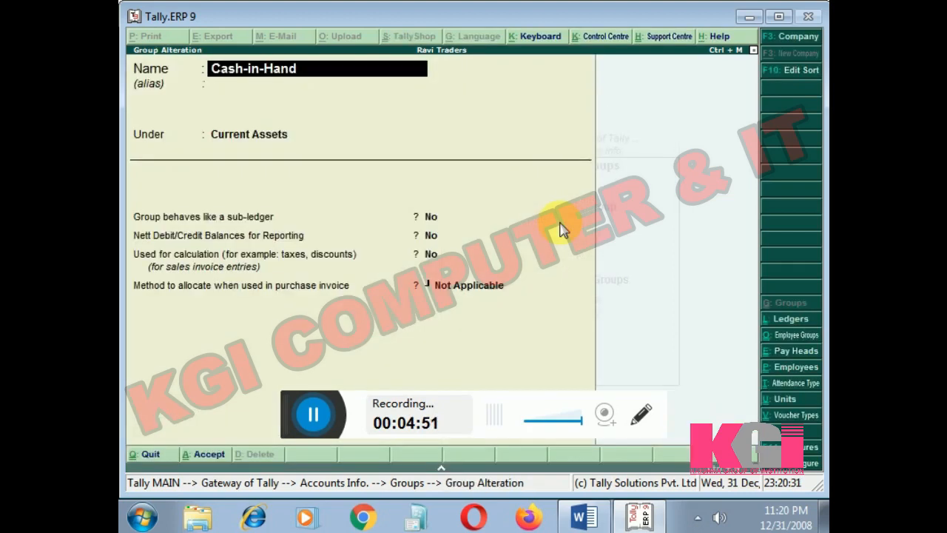
pyautogui.press('Return')
pyautogui.press('Return')
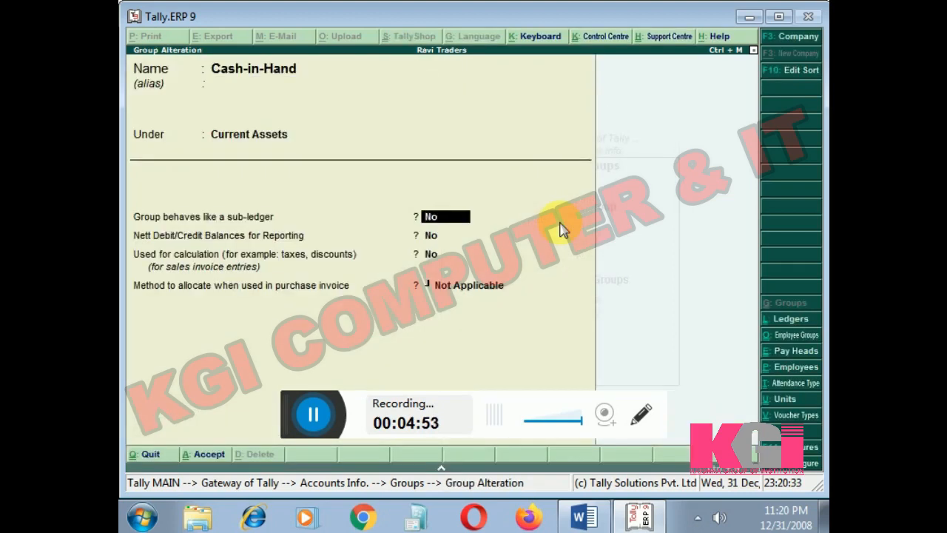
pyautogui.hotkey('ctrl', 'a')
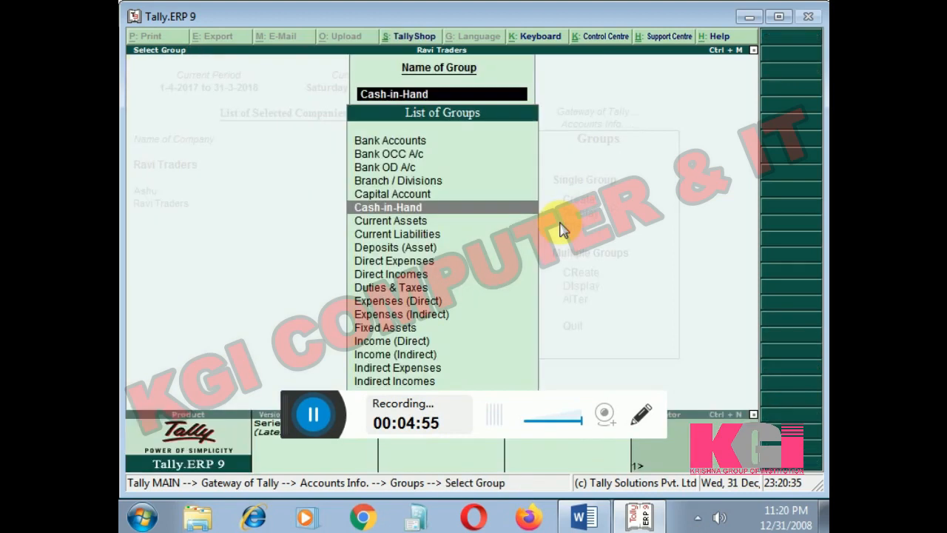
# - Find the Investment group by name, open it for alteration and go to its parent group
pyautogui.press('Down')
pyautogui.press('Down')
pyautogui.press('Down')
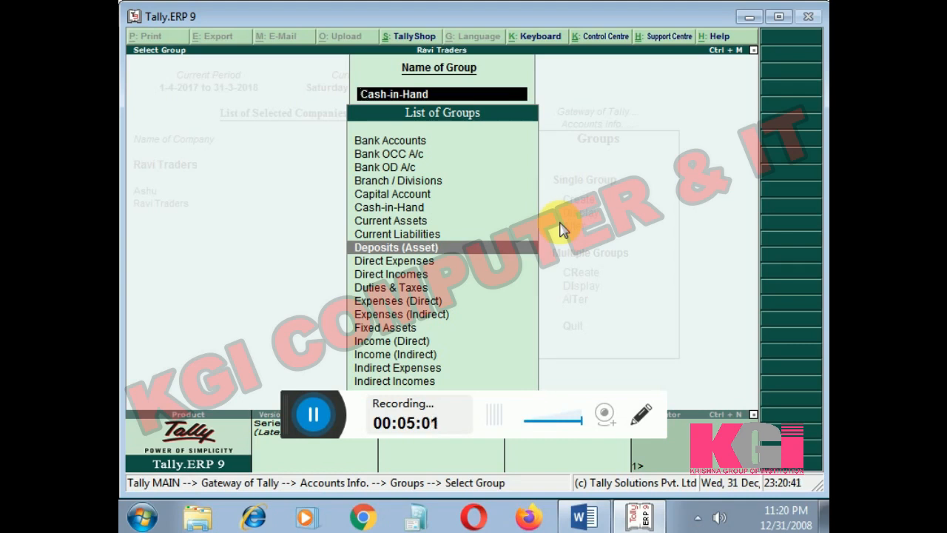
pyautogui.press('End')
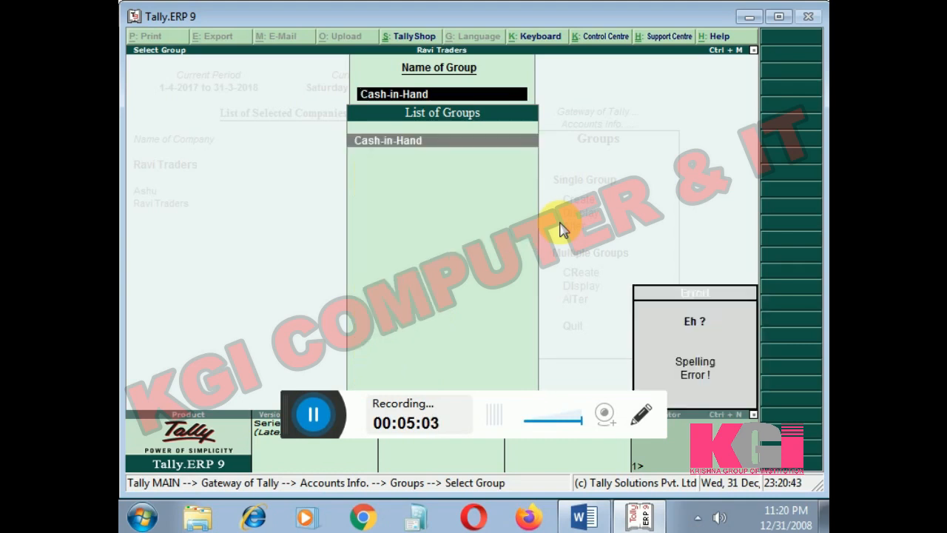
pyautogui.press('BackSpace')
pyautogui.press('BackSpace')
pyautogui.press('BackSpace')
pyautogui.press('BackSpace')
pyautogui.press('BackSpace')
pyautogui.press('BackSpace')
pyautogui.press('BackSpace')
pyautogui.press('BackSpace')
pyautogui.press('BackSpace')
pyautogui.press('BackSpace')
pyautogui.press('BackSpace')
pyautogui.press('BackSpace')
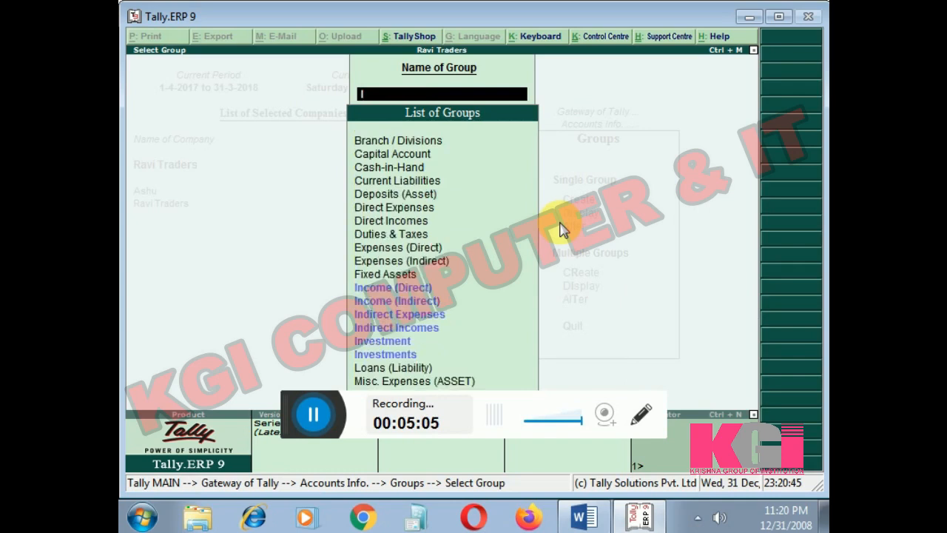
pyautogui.write('Inv')
pyautogui.press('Return')
pyautogui.press('Return')
pyautogui.press('Return')
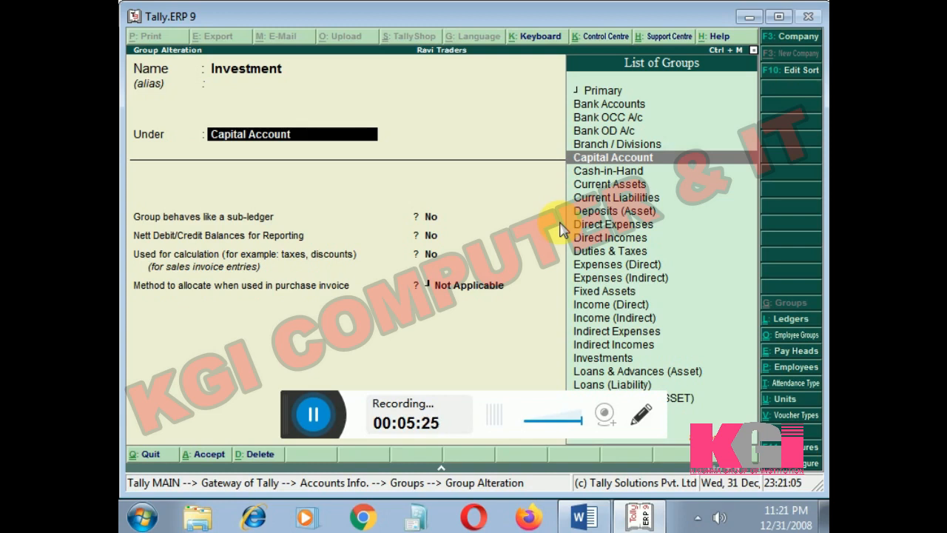
# - Change the Investment group's parent to Indirect Expenses and save the alteration with the remaining options at their defaults
pyautogui.write('Ind')
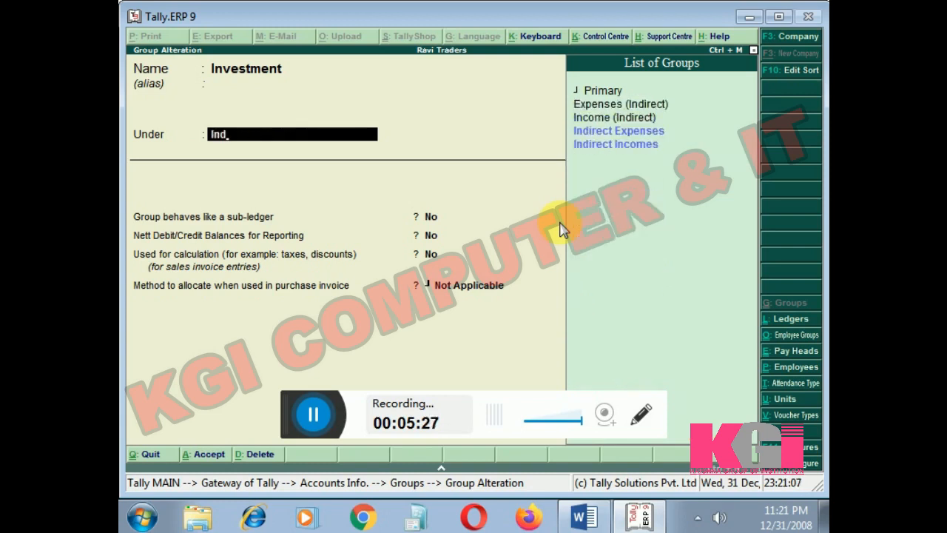
pyautogui.press('Down')
pyautogui.press('Down')
pyautogui.press('Up')
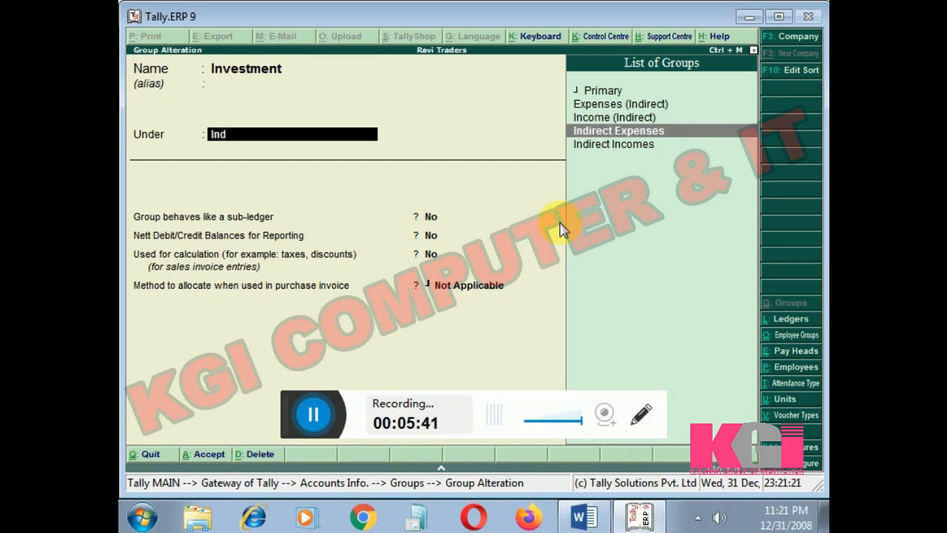
pyautogui.press('Return')
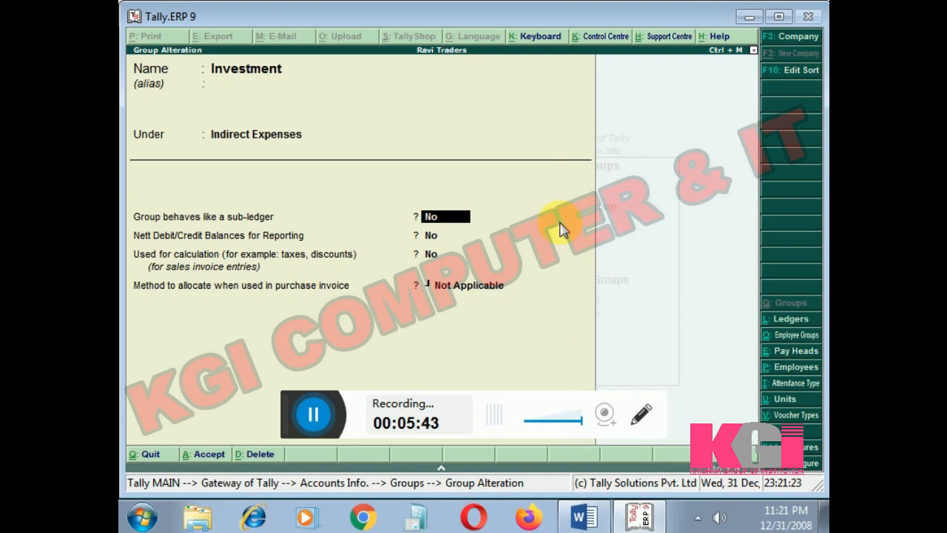
pyautogui.press('Return')
pyautogui.press('Return')
pyautogui.press('Return')
pyautogui.press('Return')
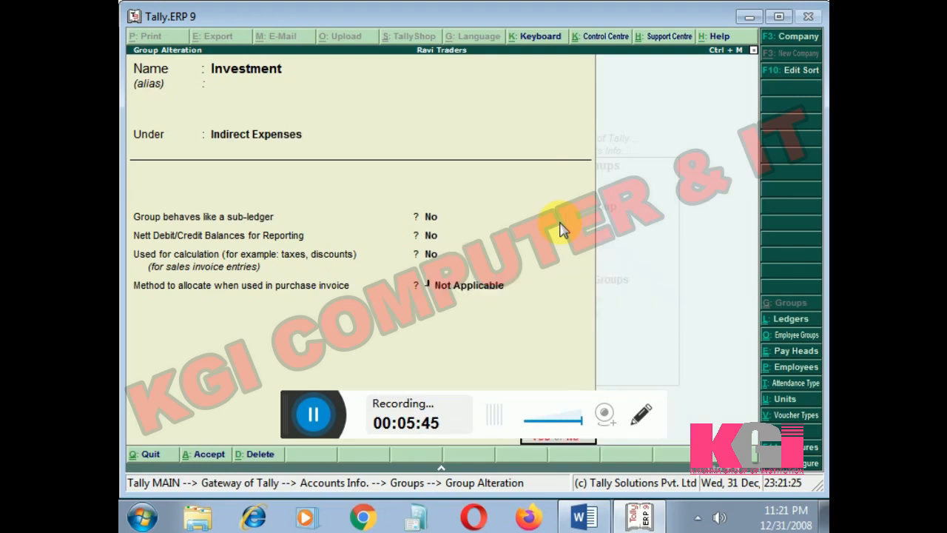
pyautogui.press('Return')
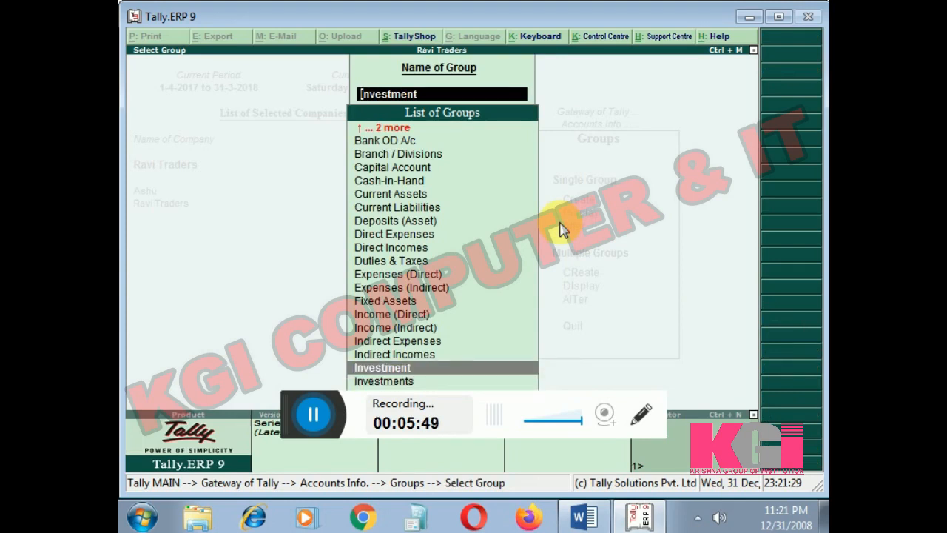
# - Open the Investments group for alteration, look over its name, parent and nature fields, and leave the form without changes
pyautogui.press('Down')
pyautogui.press('Return')
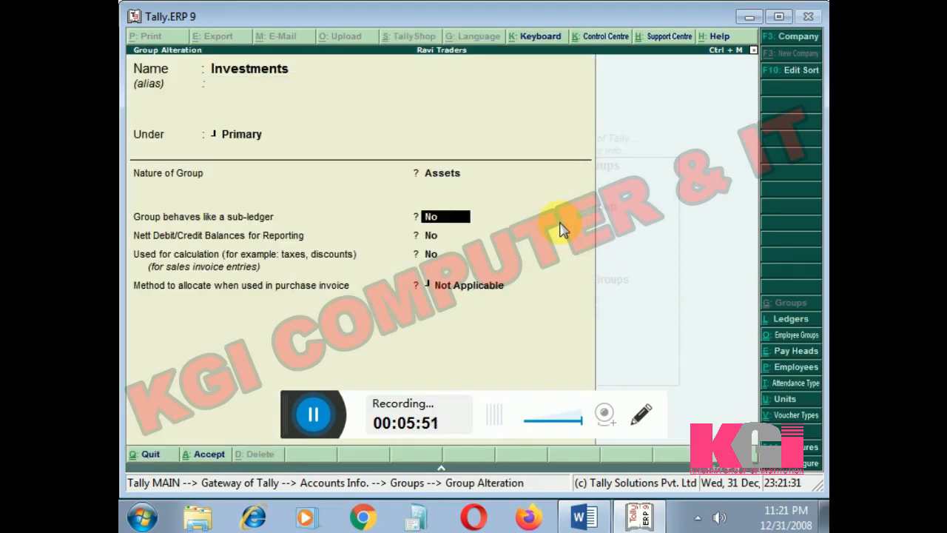
pyautogui.press('Down')
pyautogui.press('Up')
pyautogui.press('Up')
pyautogui.press('Up')
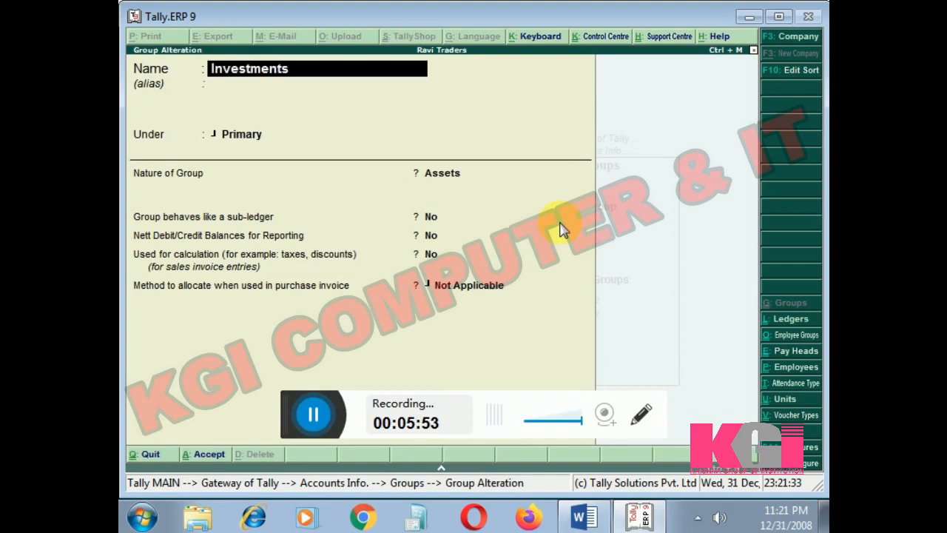
pyautogui.press('Escape')
pyautogui.press('Escape')
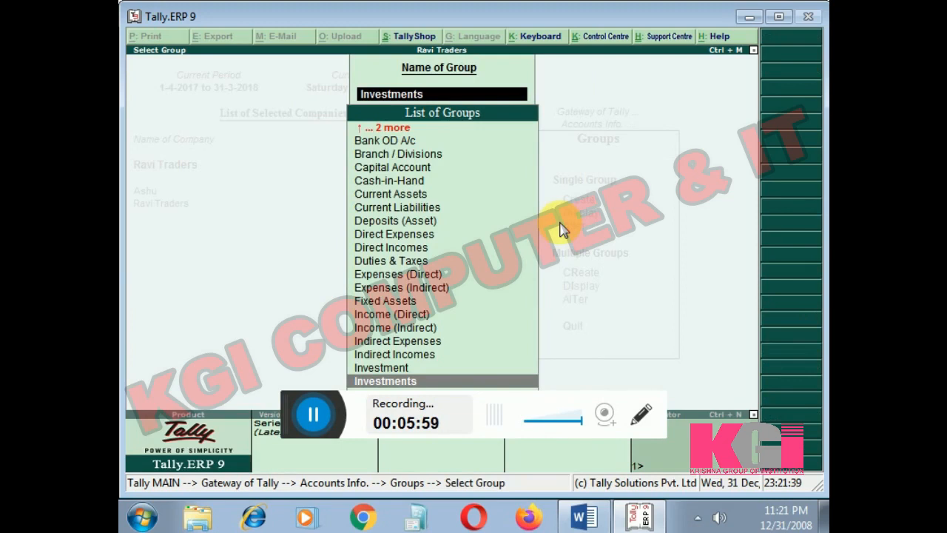
# - Switch to the Word outline and review the Groups topics Create, Display and Alter, ending at the Ledgers heading
pyautogui.click(575, 522)
pyautogui.click(233, 159)
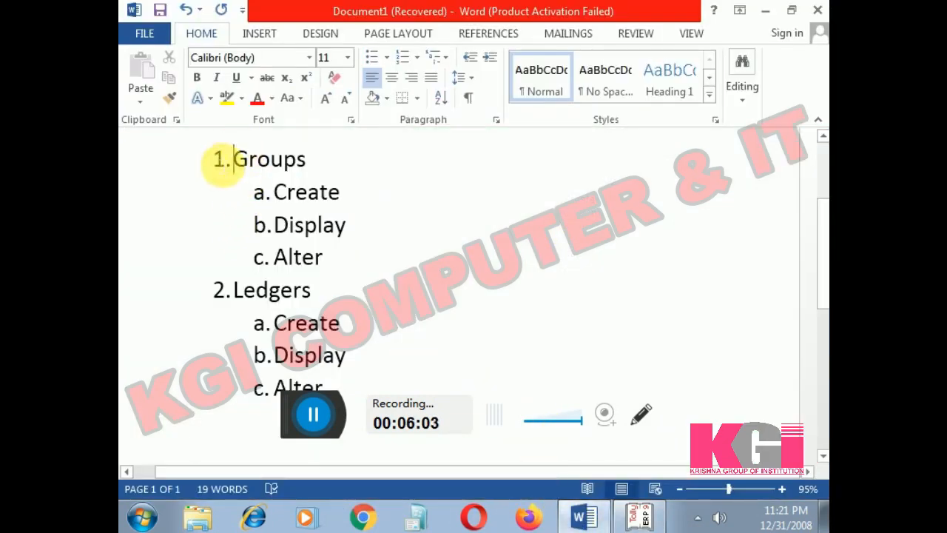
pyautogui.moveTo(223, 165); pyautogui.dragTo(320, 177)
pyautogui.moveTo(248, 207); pyautogui.dragTo(369, 220)
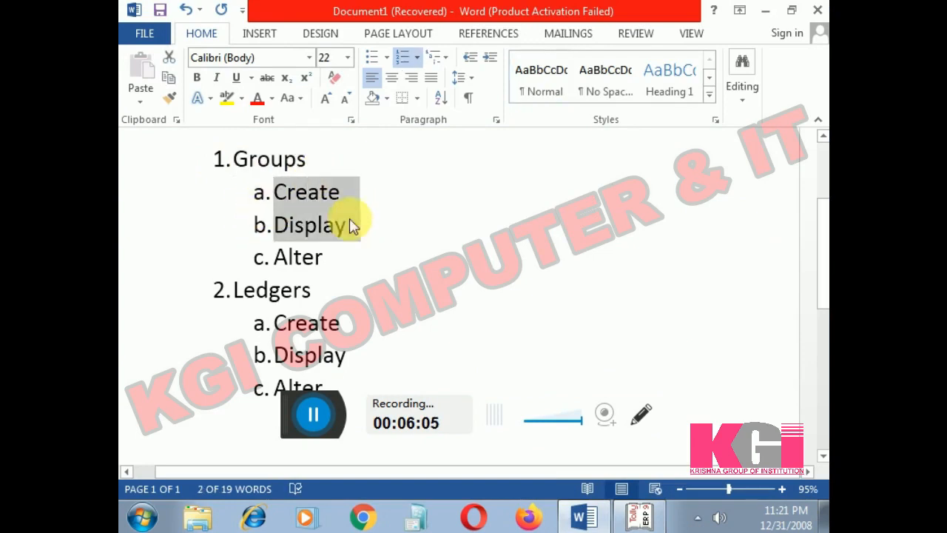
pyautogui.moveTo(247, 257); pyautogui.dragTo(370, 284)
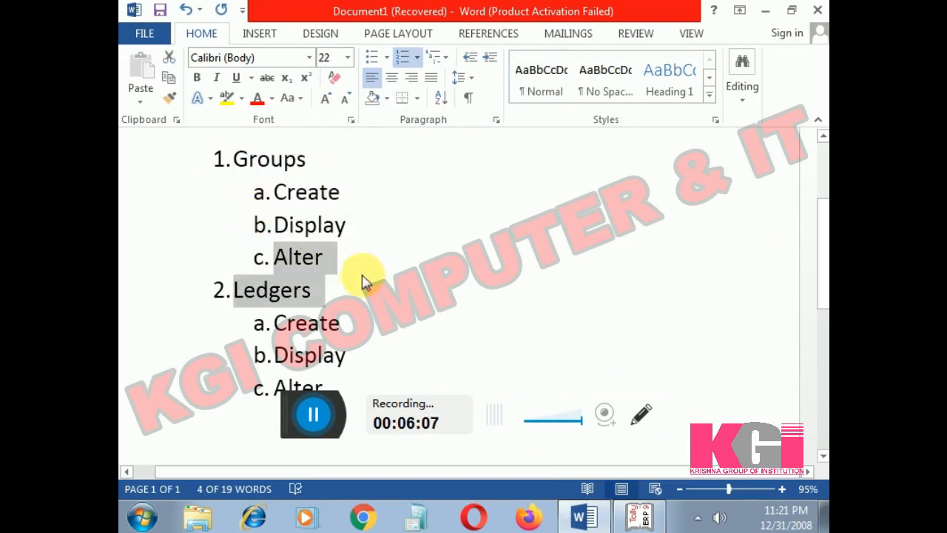
pyautogui.click(260, 258)
pyautogui.click(219, 290)
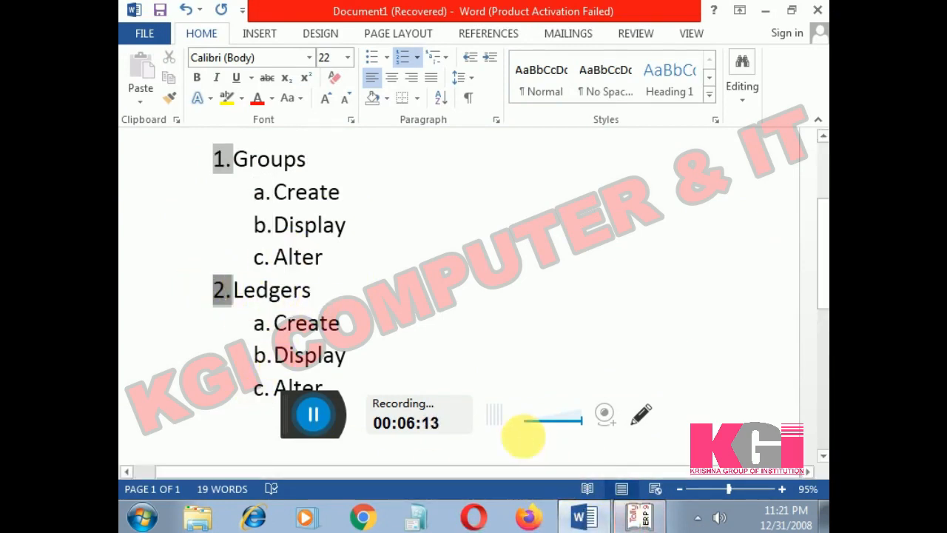
# - Switch back to Tally.ERP 9 and leave the group selection to return to the Gateway of Tally
pyautogui.click(642, 520)
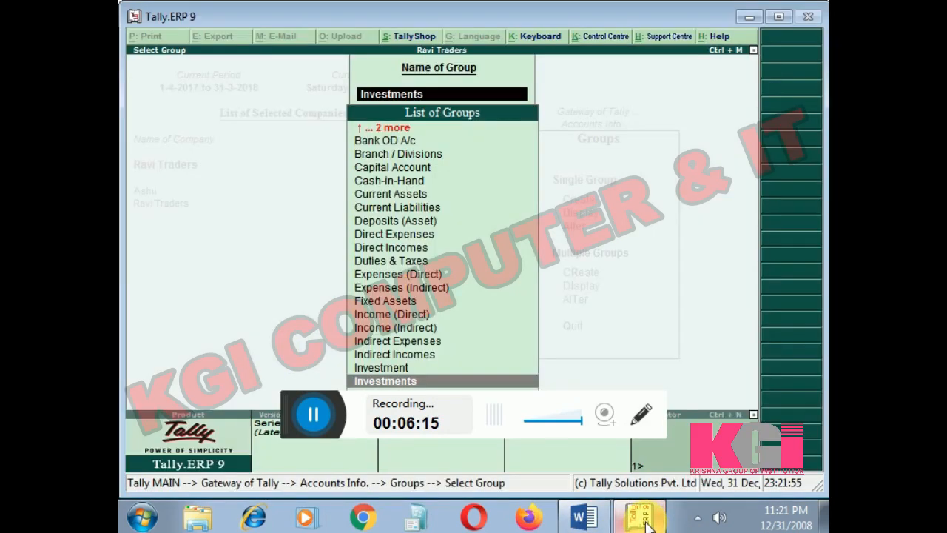
pyautogui.press('Escape')
pyautogui.press('Escape')
pyautogui.press('Escape')
pyautogui.press('Escape')
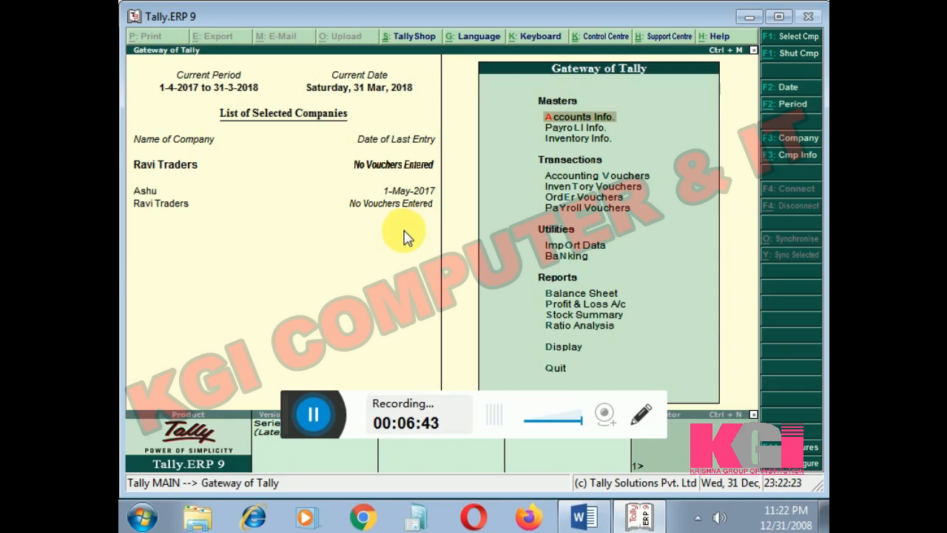
# - Open the single-ledger creation form for Ravi Traders from the Ledgers section of Accounts Info
pyautogui.press('Down')
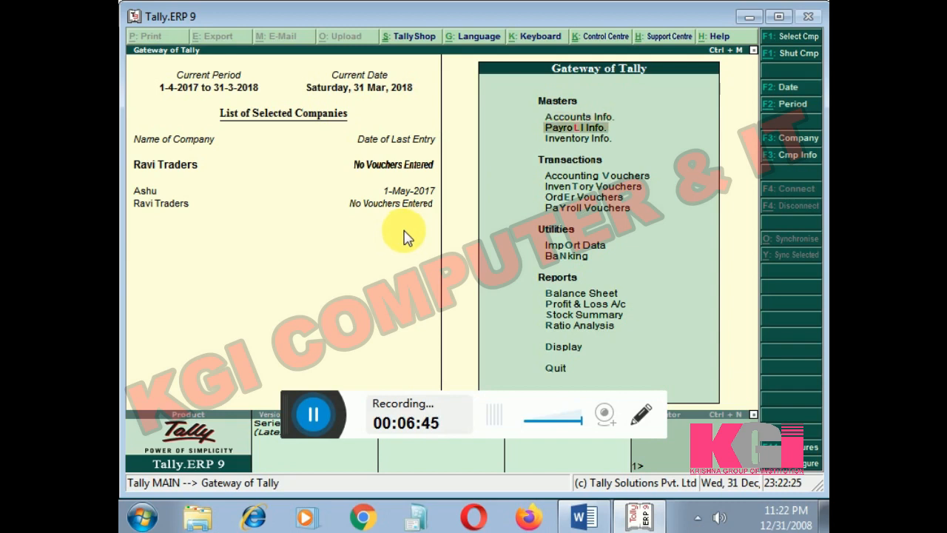
pyautogui.press('Up')
pyautogui.press('Return')
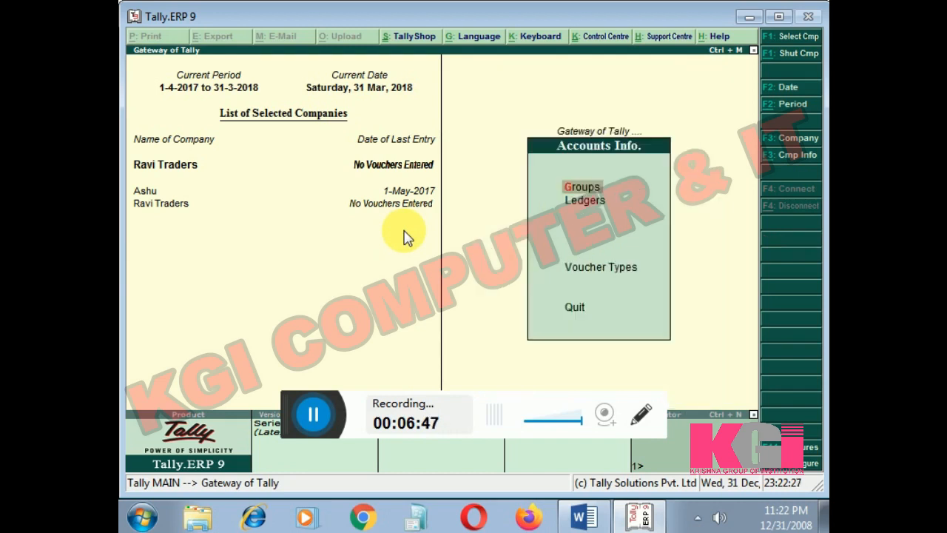
pyautogui.press('Down')
pyautogui.press('Return')
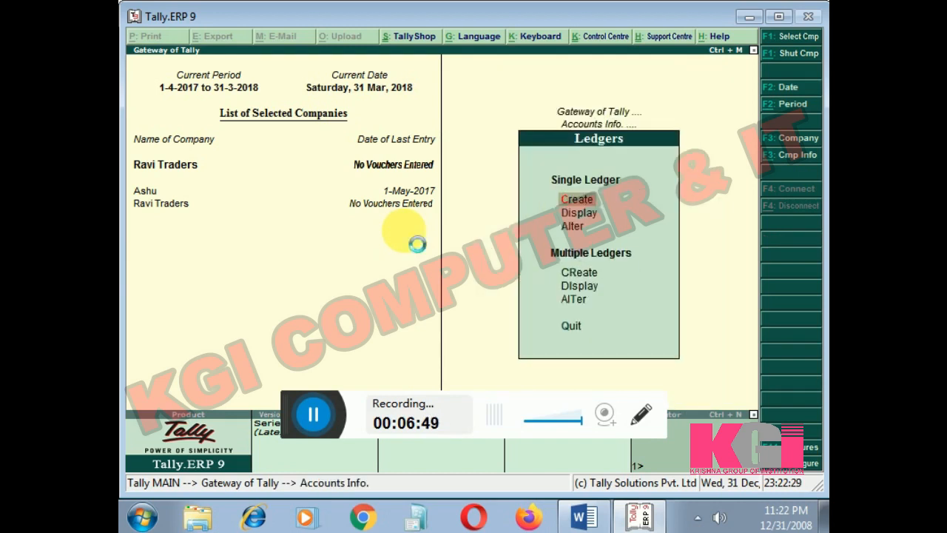
pyautogui.press('Return')
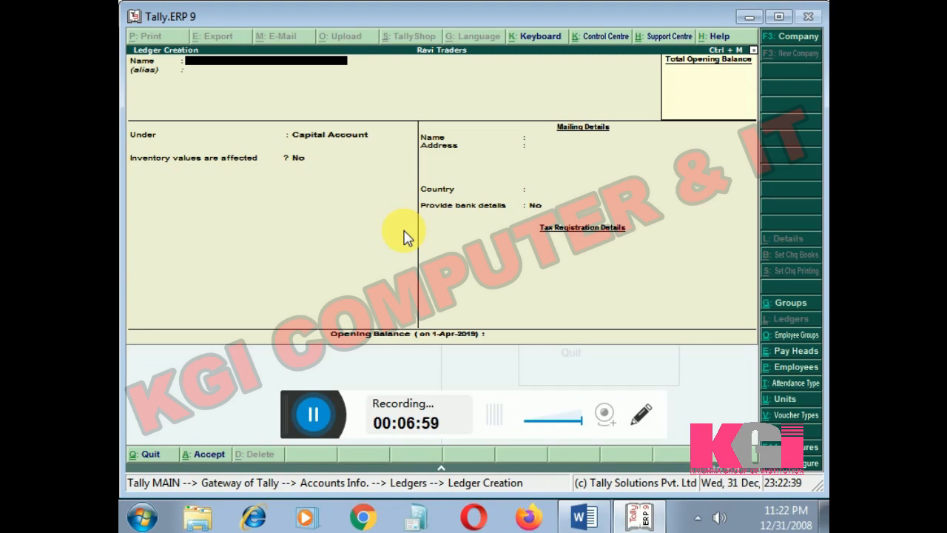
# - Name the new ledger Company's Capital and place it under the Capital Account group
pyautogui.write('Compa')
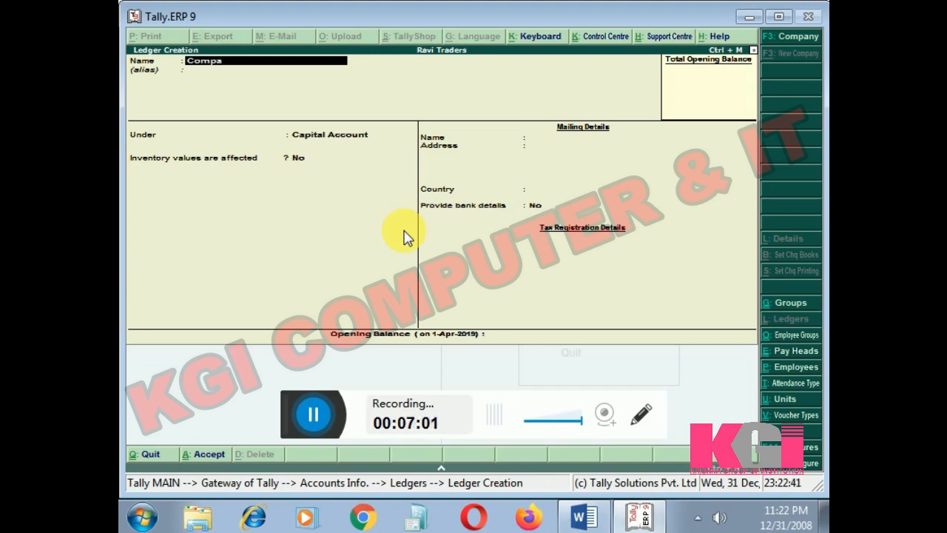
pyautogui.write("ny's Capital")
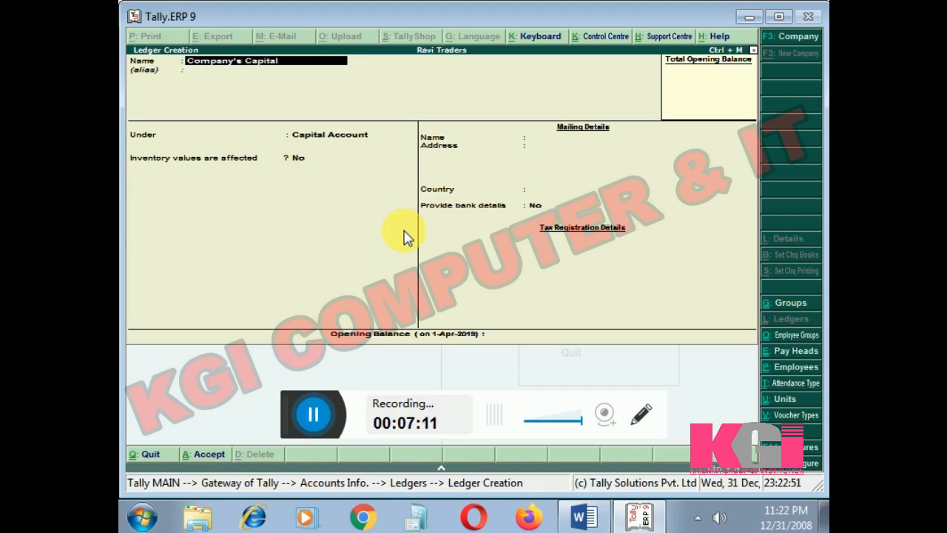
pyautogui.press('Return')
pyautogui.press('Return')
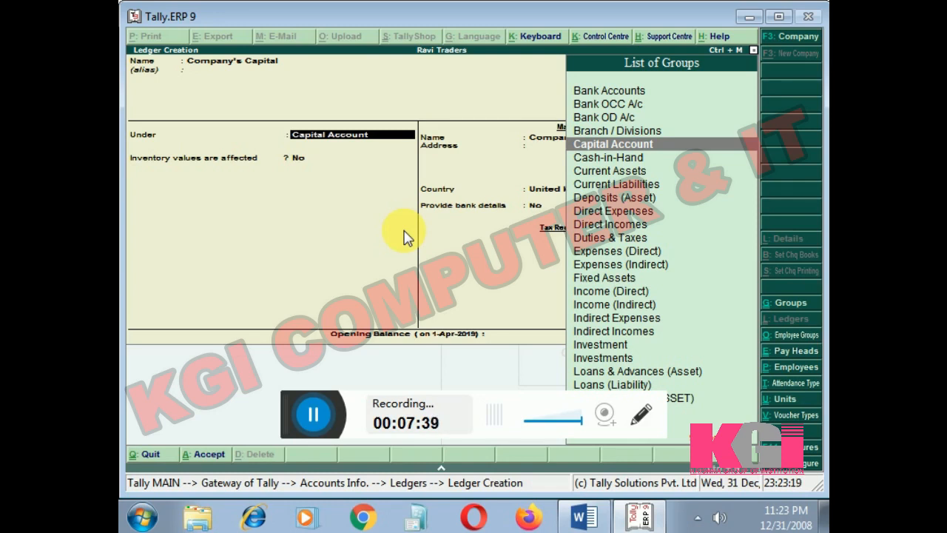
pyautogui.press('Return')
# - Keep the remaining mailing, bank and opening balance fields at their defaults, save the Company's Capital ledger and leave ledger creation
pyautogui.press('Return')
pyautogui.press('Return')
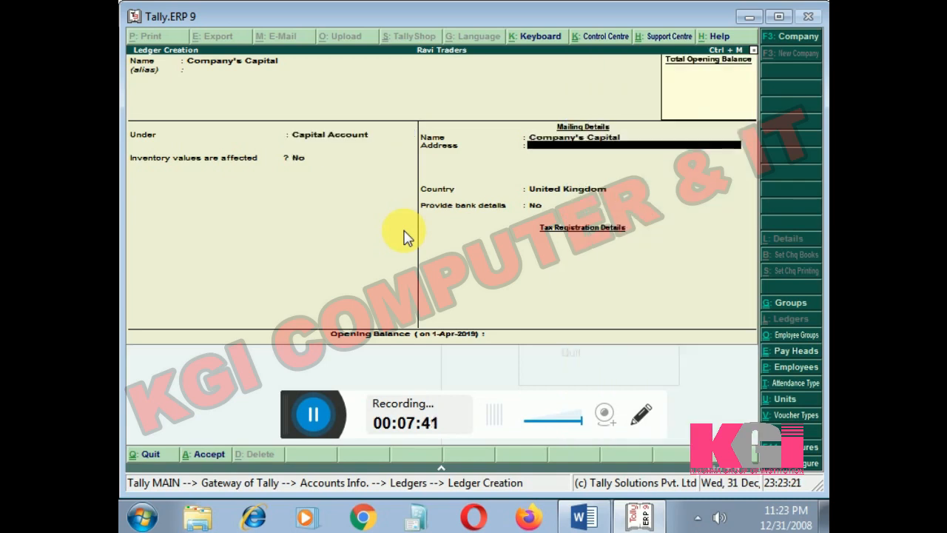
pyautogui.press('Return')
pyautogui.press('Return')
pyautogui.press('Return')
pyautogui.press('Return')
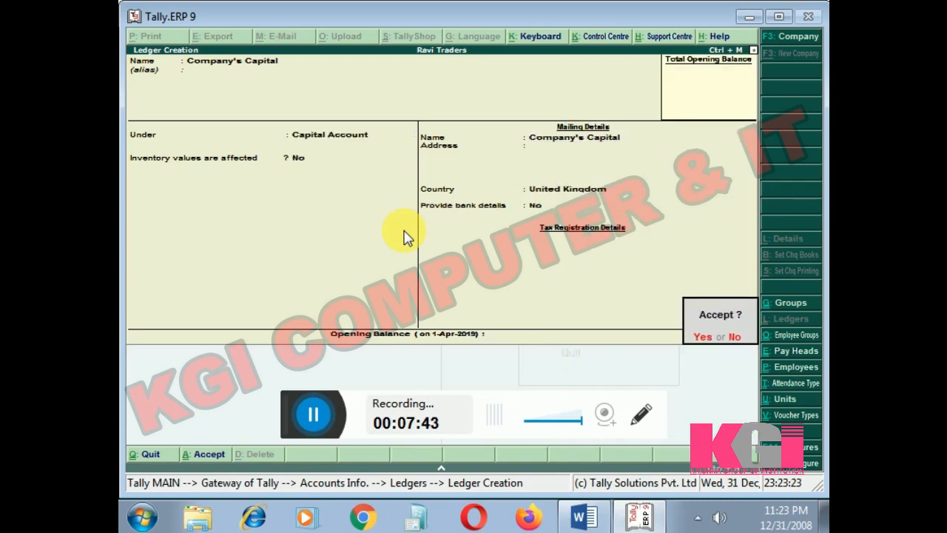
pyautogui.press('Return')
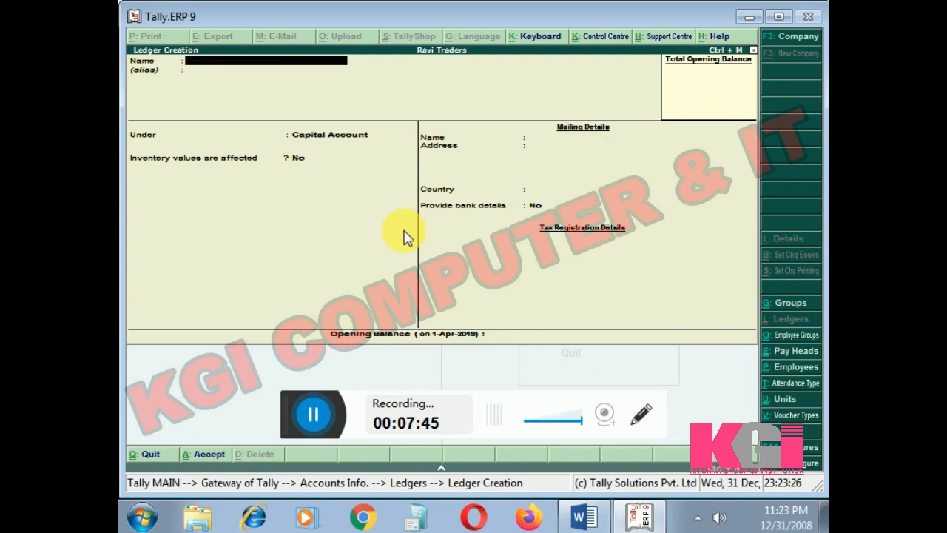
pyautogui.press('Escape')
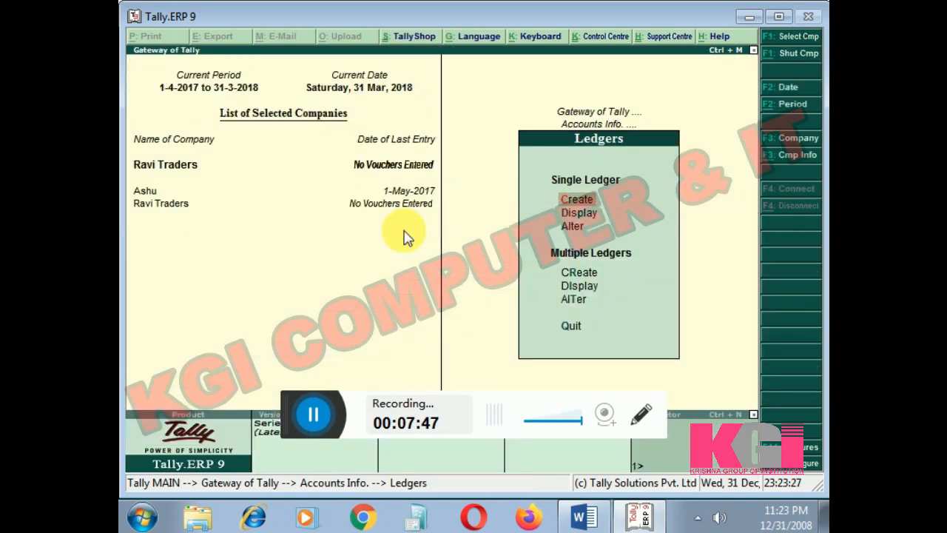
# - Display the Company's Capital ledger to review its details, and return to the Ledgers menu
pyautogui.press('Down')
pyautogui.press('Return')
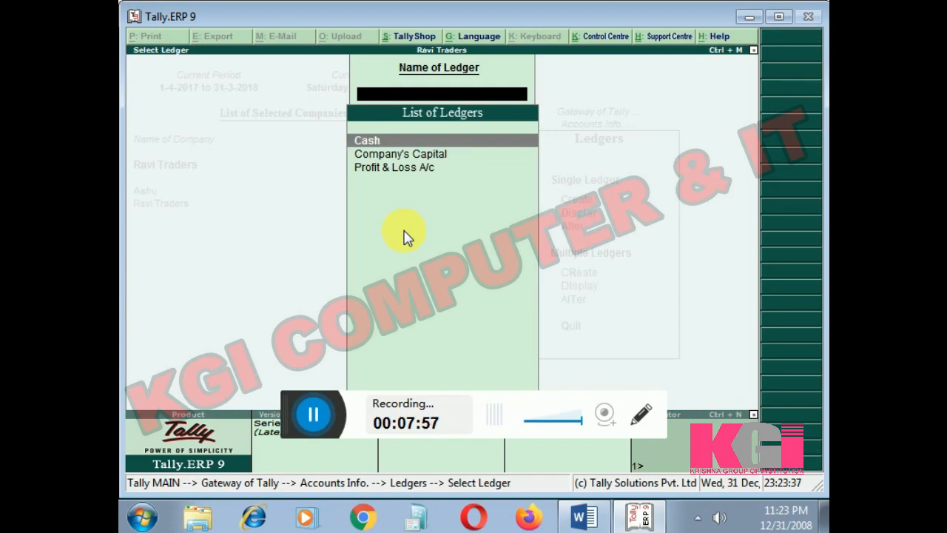
pyautogui.press('Down')
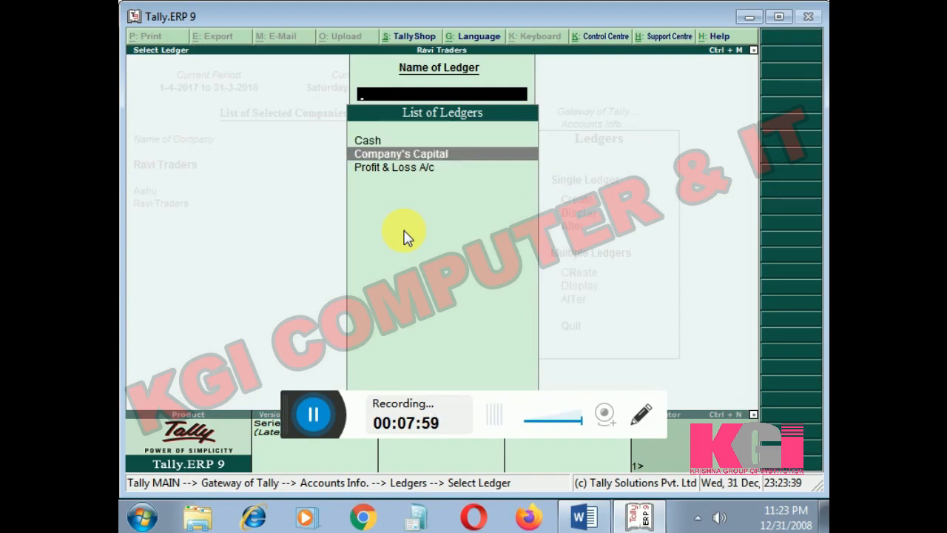
pyautogui.press('Down')
pyautogui.press('Up')
pyautogui.press('Return')
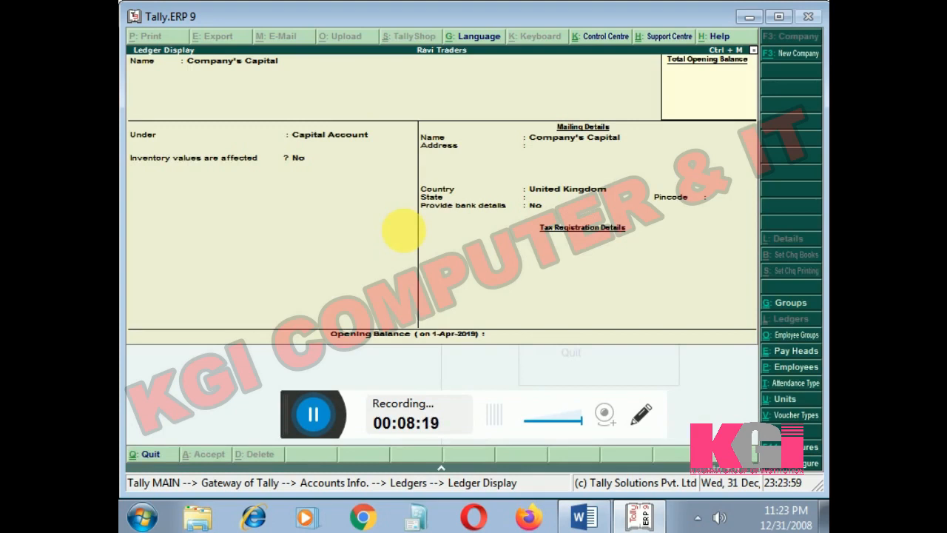
pyautogui.press('Escape')
pyautogui.press('Escape')
# - Open the Company's Capital ledger for alteration and rename it Capital
pyautogui.press('Down')
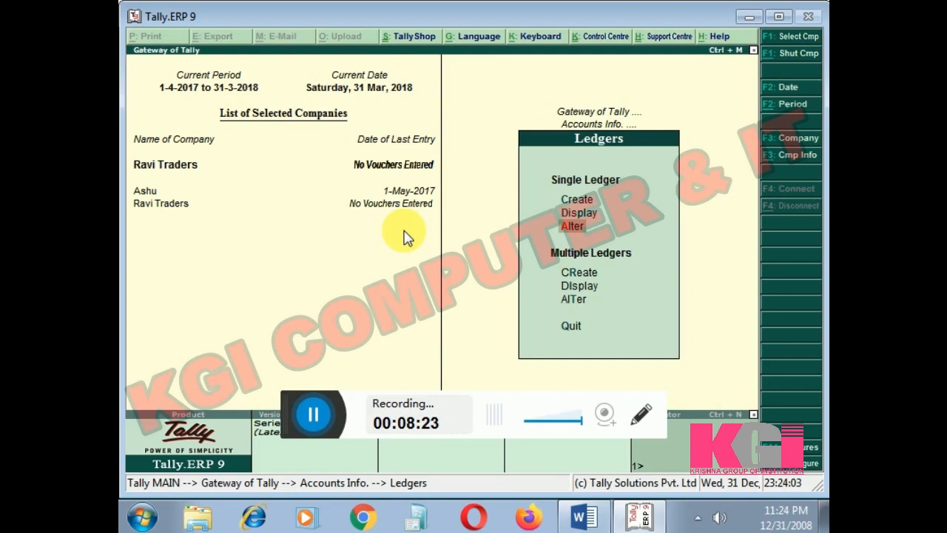
pyautogui.press('Return')
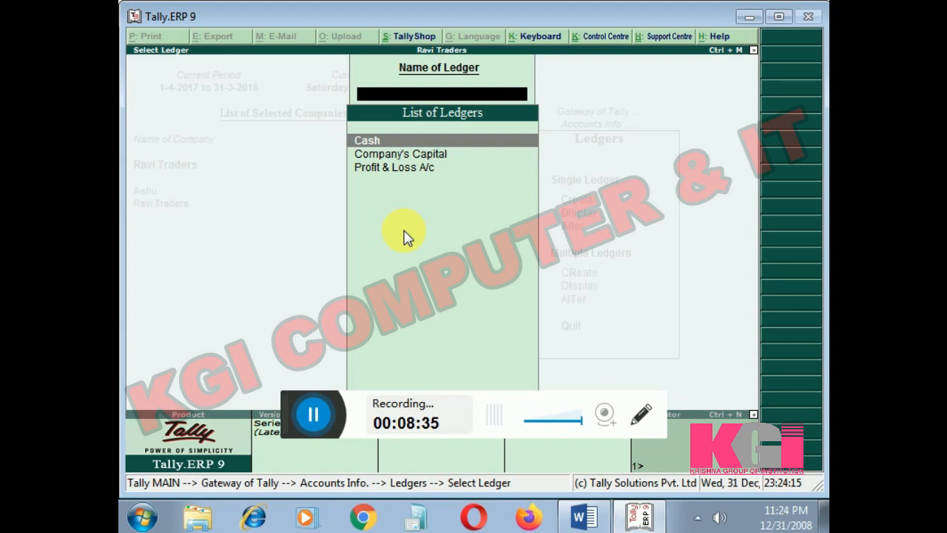
pyautogui.press('Down')
pyautogui.press('Return')
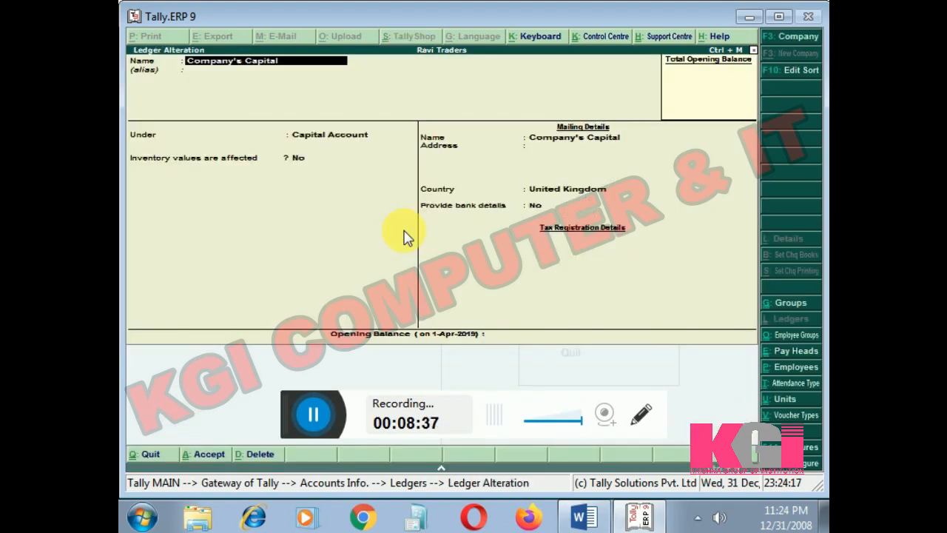
pyautogui.press('BackSpace')
pyautogui.press('BackSpace')
pyautogui.press('BackSpace')
pyautogui.press('BackSpace')
pyautogui.press('BackSpace')
pyautogui.press('BackSpace')
pyautogui.press('BackSpace')
pyautogui.press('BackSpace')
pyautogui.press('BackSpace')
pyautogui.press('BackSpace')
pyautogui.press('BackSpace')
pyautogui.press('BackSpace')
pyautogui.press('BackSpace')
pyautogui.press('BackSpace')
pyautogui.press('BackSpace')
pyautogui.press('BackSpace')
pyautogui.press('BackSpace')
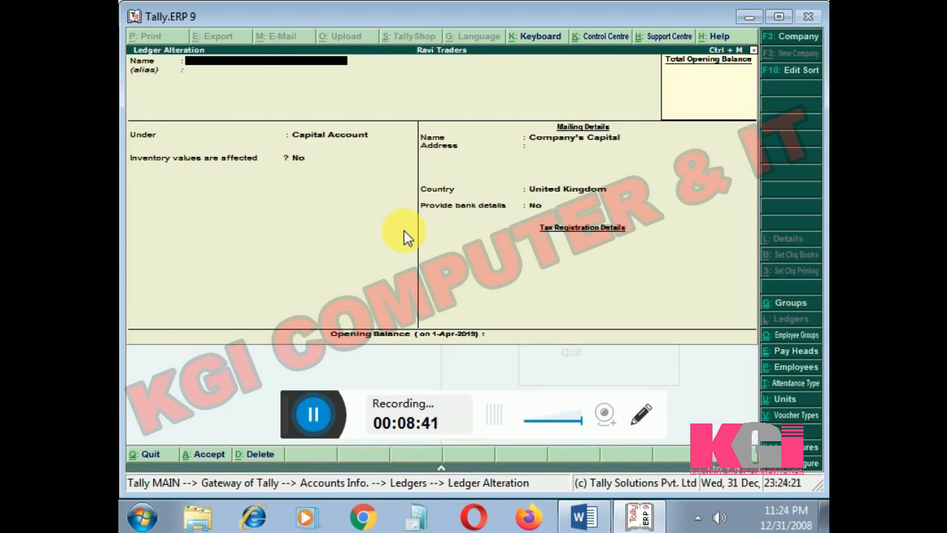
pyautogui.write('Capital')
pyautogui.press('Return')
pyautogui.press('Return')
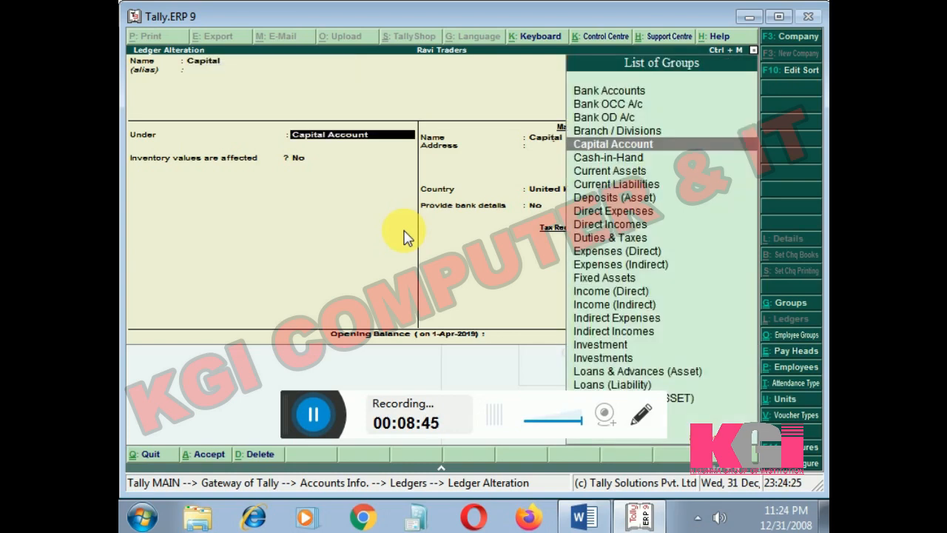
# - Keep the renamed ledger under Capital Account with its other details as they are, and save the alteration
pyautogui.press('Return')
pyautogui.press('Return')
pyautogui.press('Return')
pyautogui.press('Return')
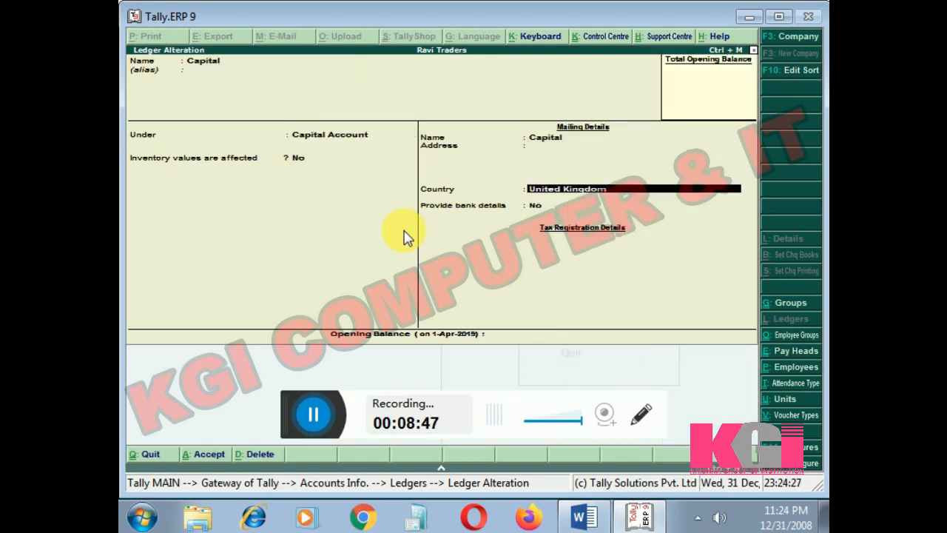
pyautogui.press('Return')
pyautogui.press('Return')
pyautogui.press('Return')
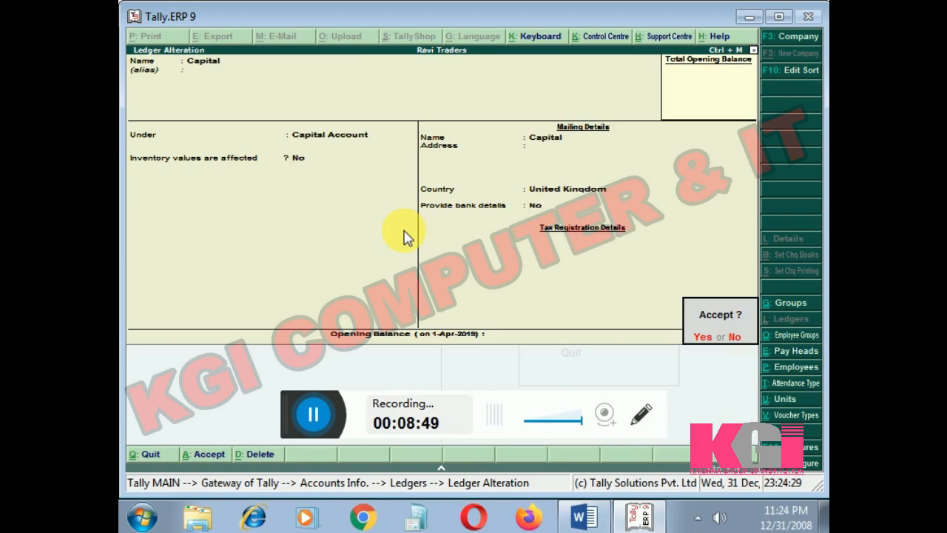
pyautogui.press('Return')
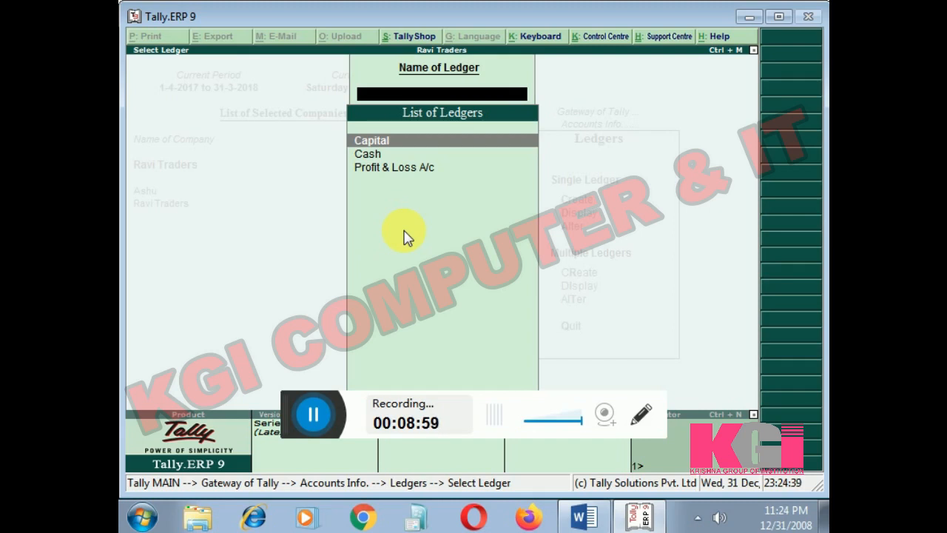
# - Open the Capital ledger for alteration and delete it
pyautogui.press('Return')
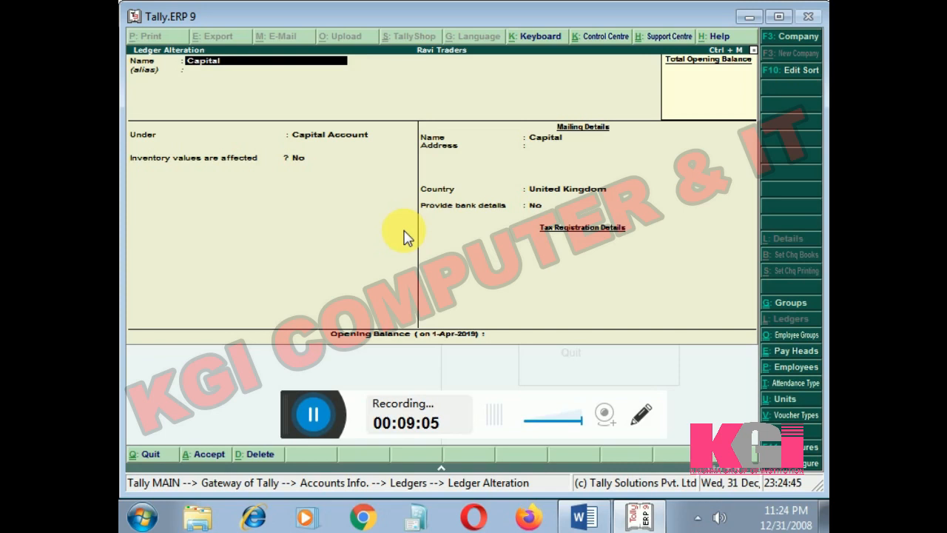
pyautogui.hotkey('alt', 'd')
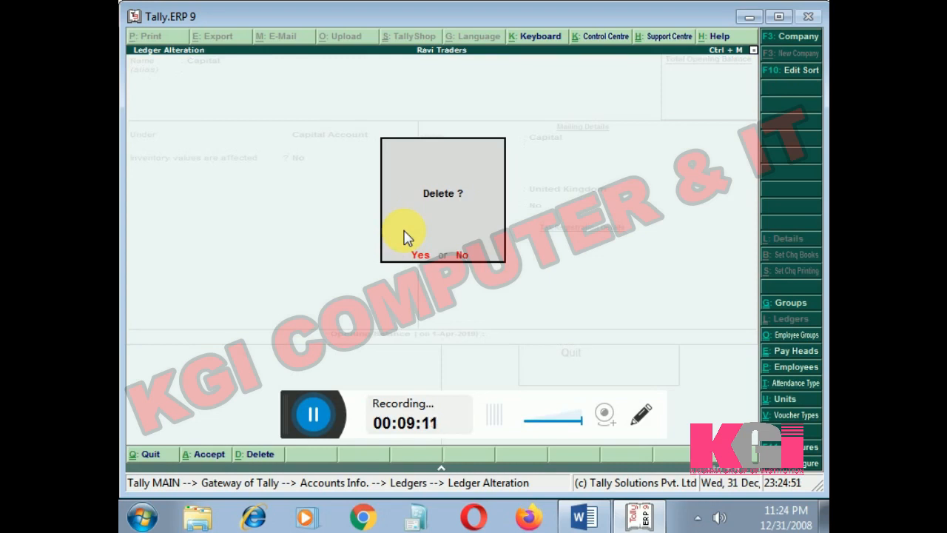
pyautogui.press('y')
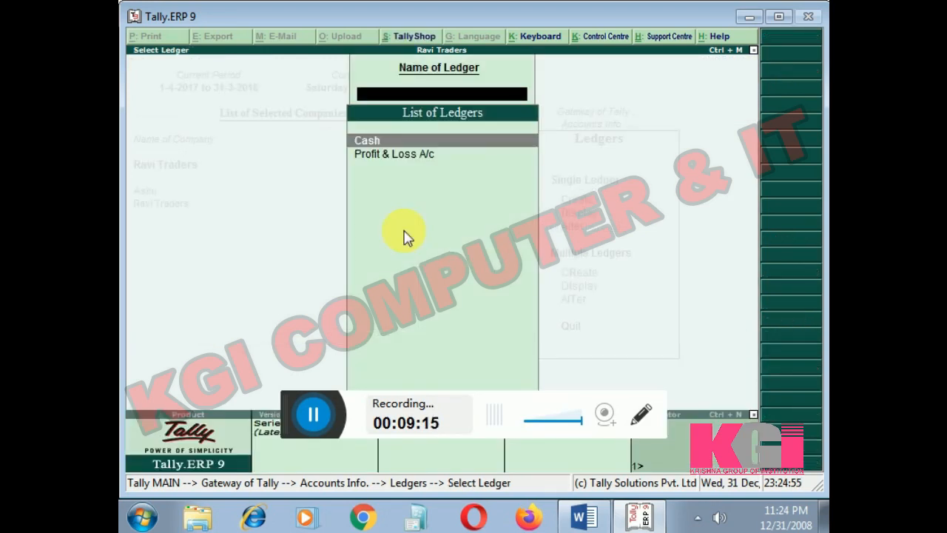
# - Switch to the Word outline of Groups and Ledgers topics
pyautogui.click(589, 518)
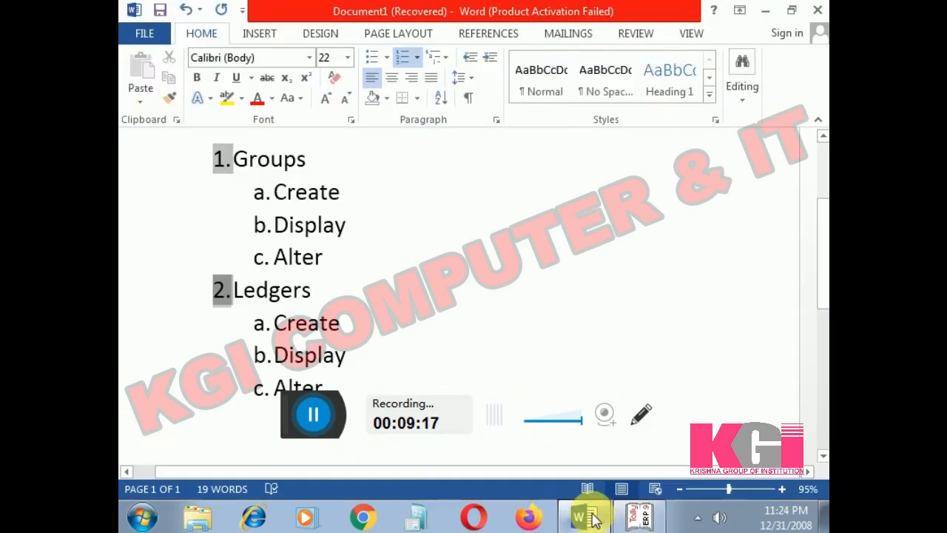